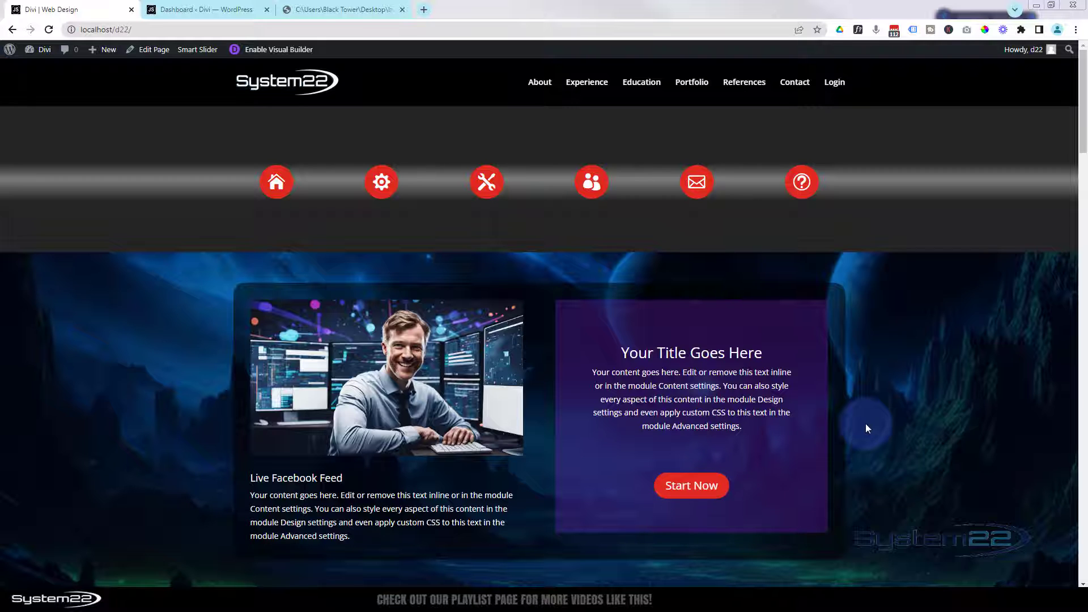
- Open the page in the Visual Builder and delete the Start Now button from the purple column
{"action": "left_click", "coordinate": [291, 50]}
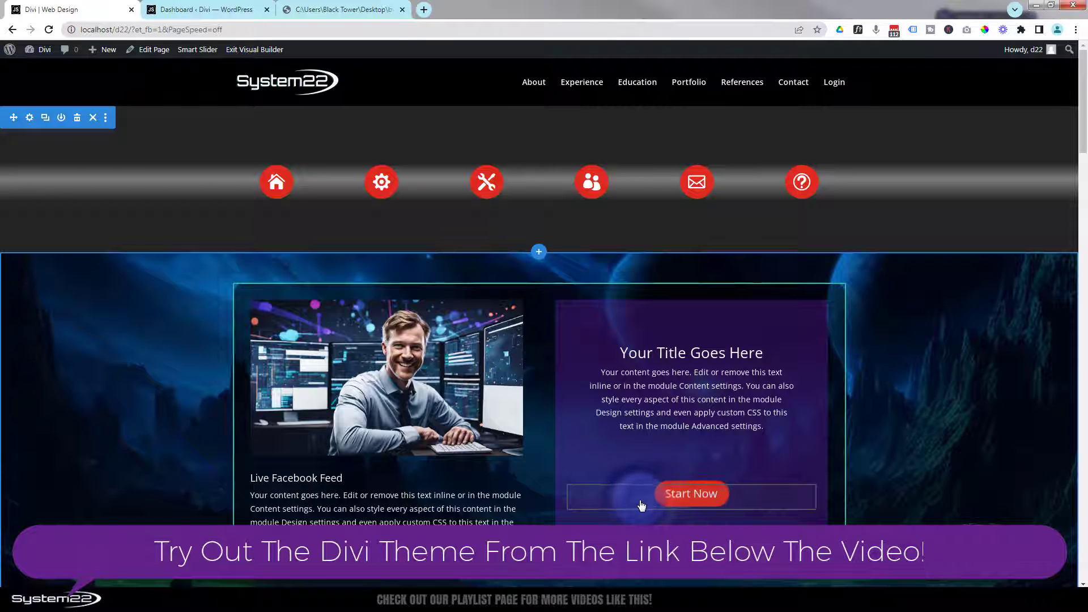
{"action": "mouse_move", "coordinate": [639, 502]}
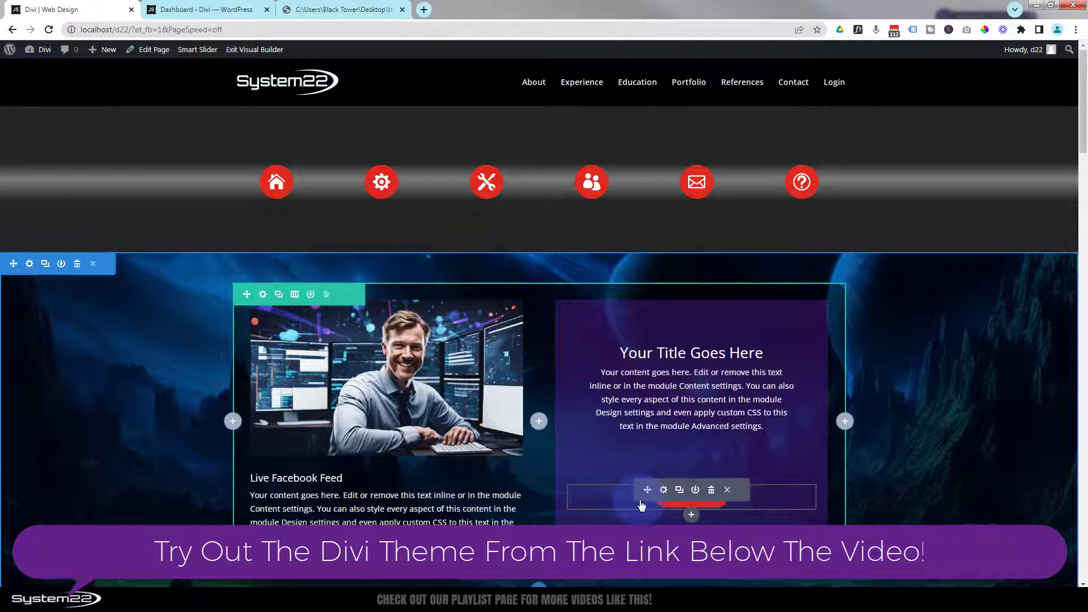
{"action": "left_click", "coordinate": [712, 490]}
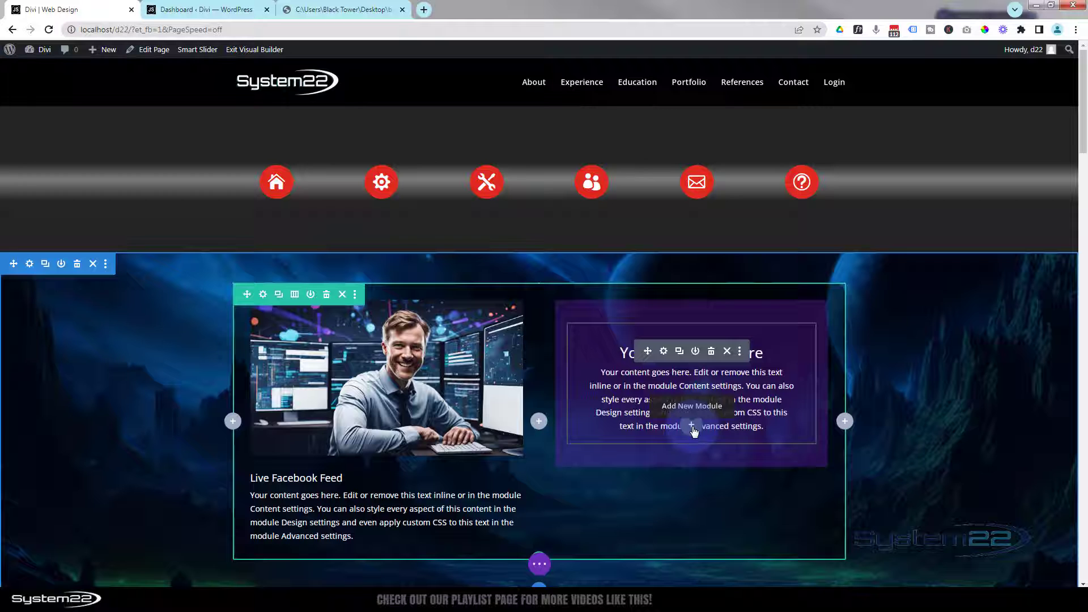
- Insert a Button module into the purple column with the text 'Start Today!'
{"action": "left_click", "coordinate": [692, 426]}
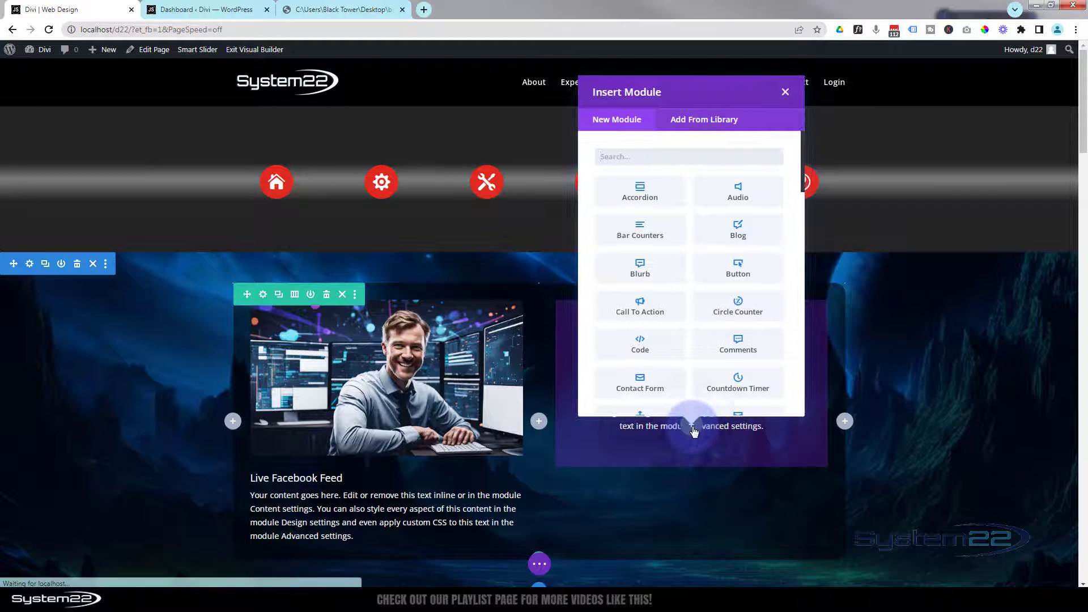
{"action": "left_click", "coordinate": [737, 267]}
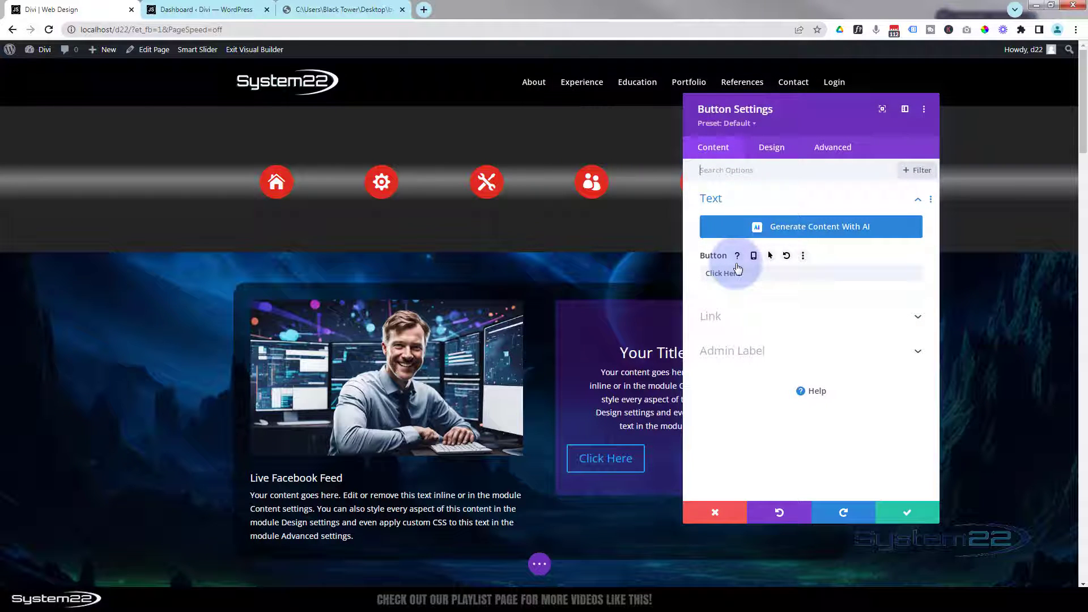
{"action": "left_click_drag", "start_coordinate": [743, 274], "coordinate": [695, 275]}
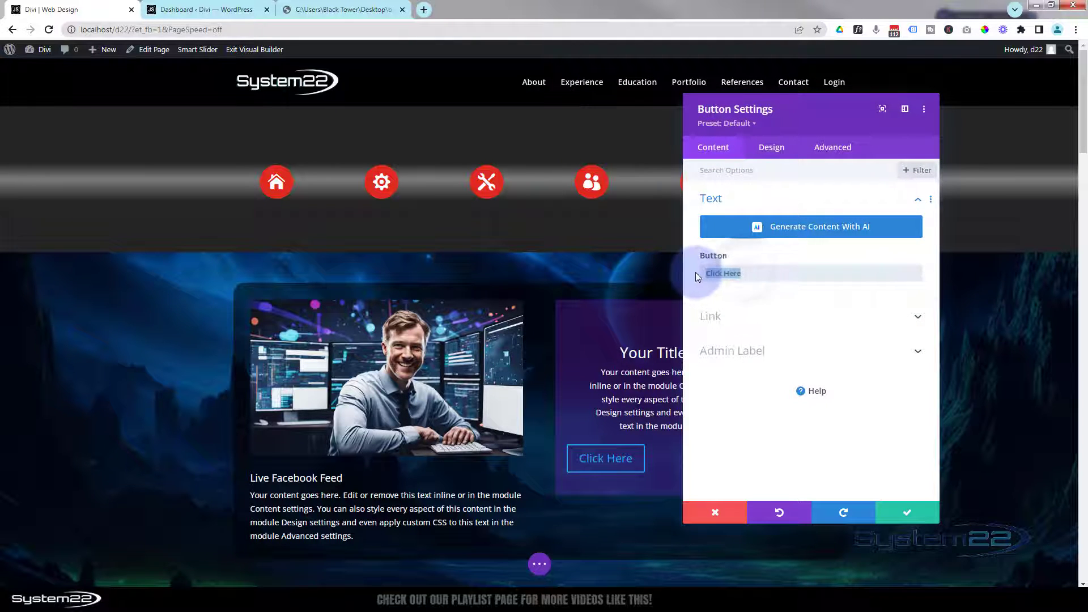
{"action": "type", "text": "Start Today!"}
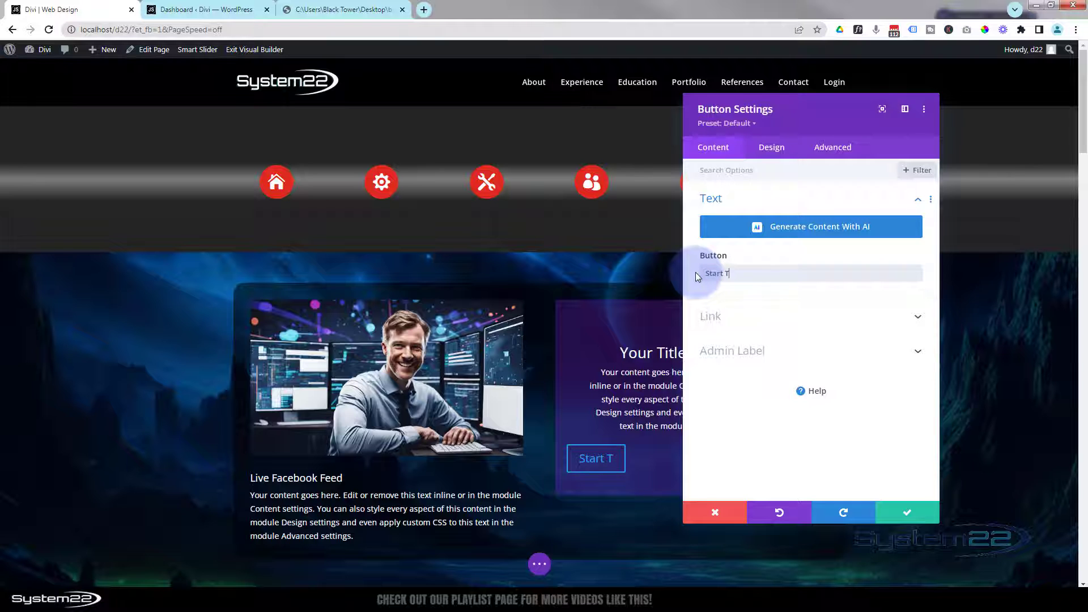
- Set the button's Link URL to # and its Link Target to In The New Tab
{"action": "left_click", "coordinate": [757, 317]}
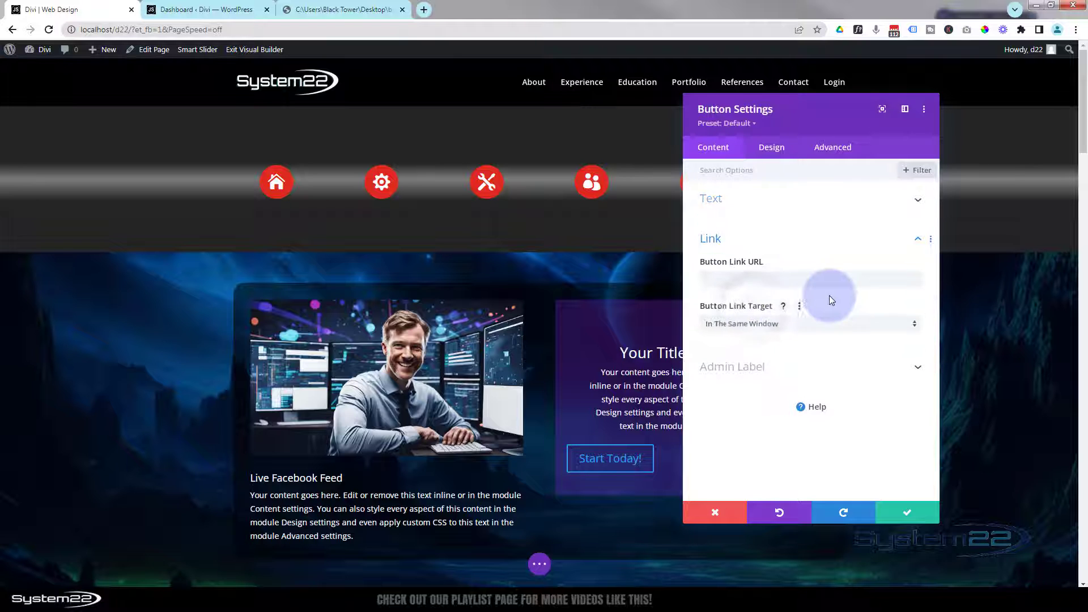
{"action": "left_click", "coordinate": [739, 280]}
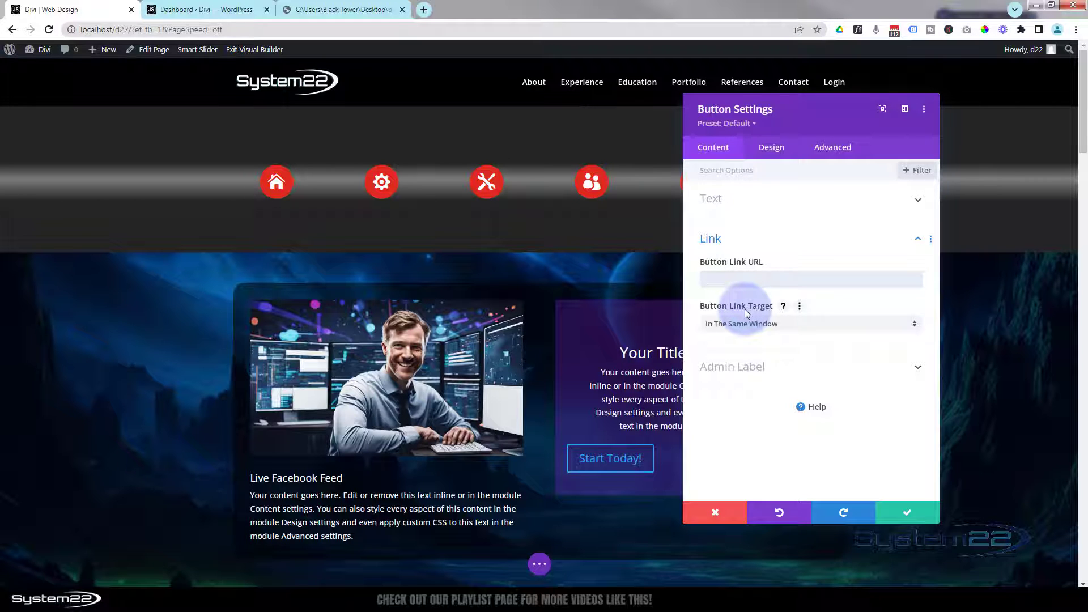
{"action": "type", "text": "#"}
{"action": "left_click_drag", "start_coordinate": [803, 124], "coordinate": [922, 111]}
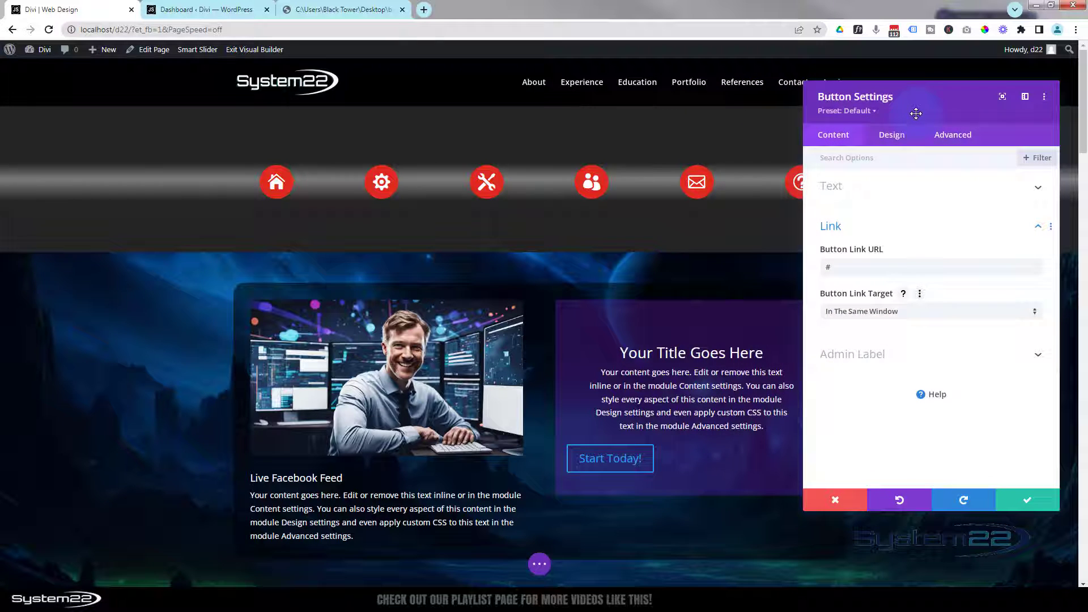
{"action": "left_click", "coordinate": [868, 311]}
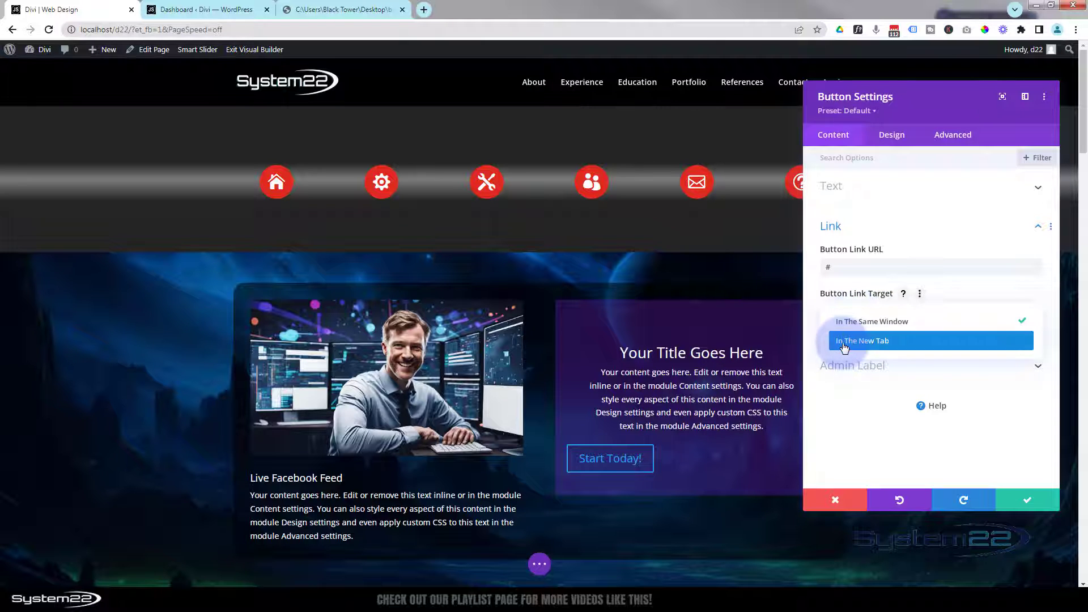
{"action": "left_click", "coordinate": [879, 341]}
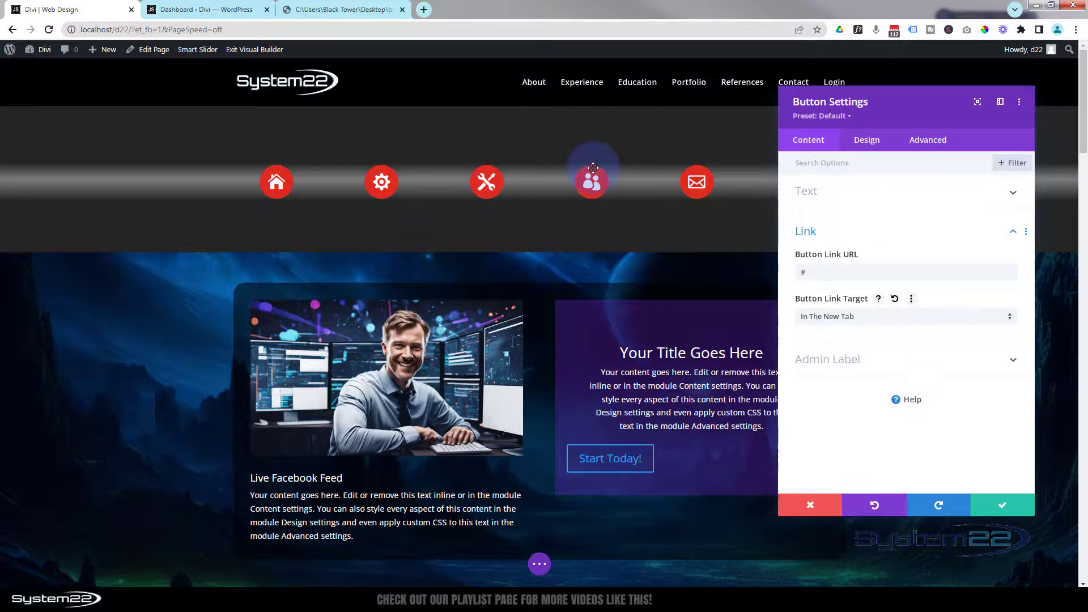
{"action": "left_click_drag", "start_coordinate": [936, 115], "coordinate": [385, 150]}
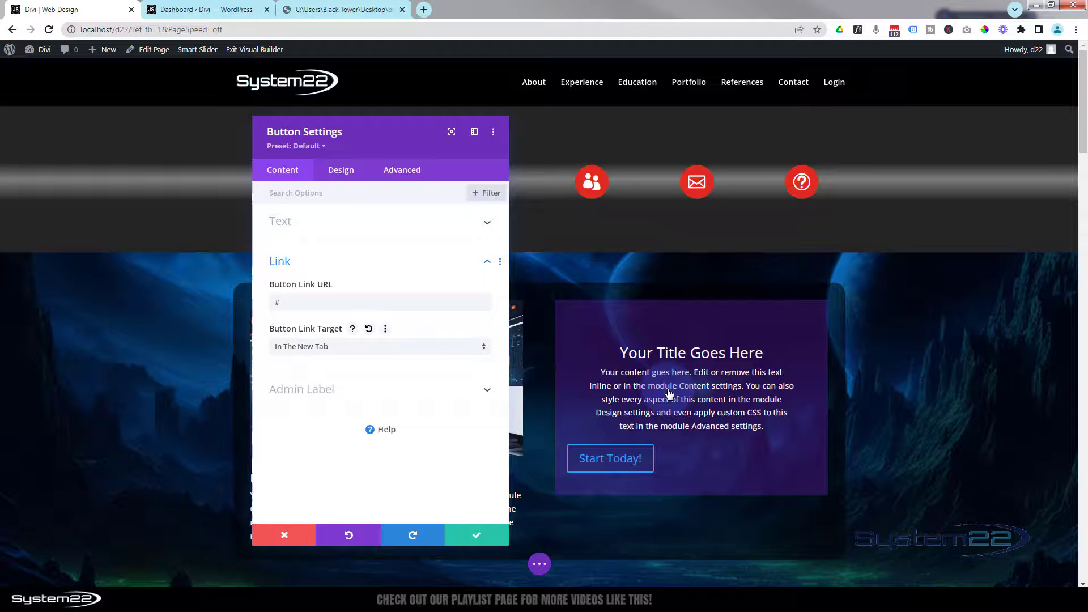
- Centre the Start Today! button in its column under Design > Alignment
{"action": "left_click", "coordinate": [342, 170]}
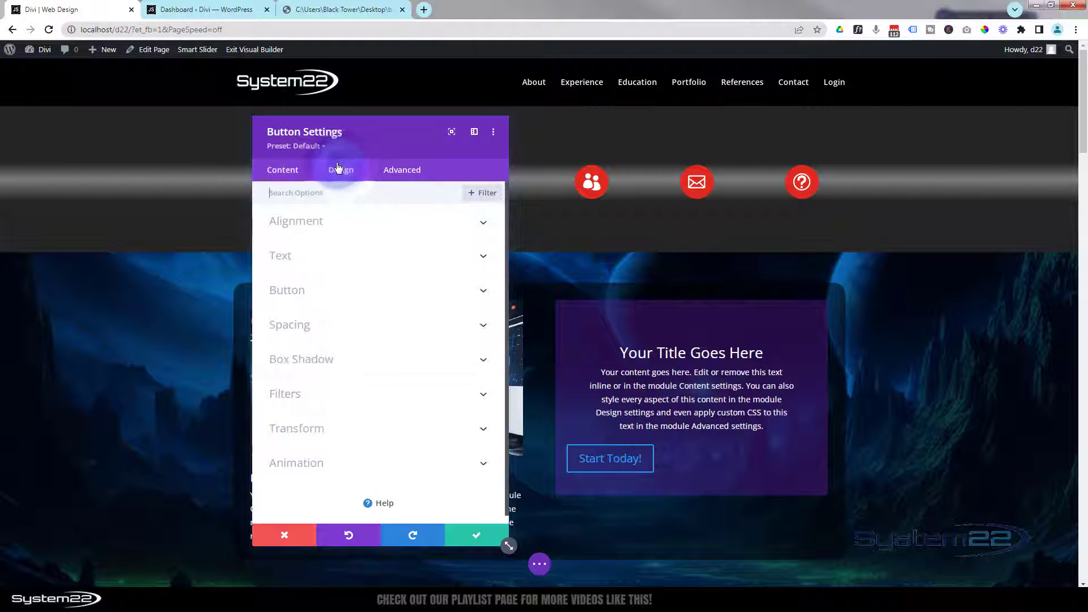
{"action": "left_click", "coordinate": [359, 229]}
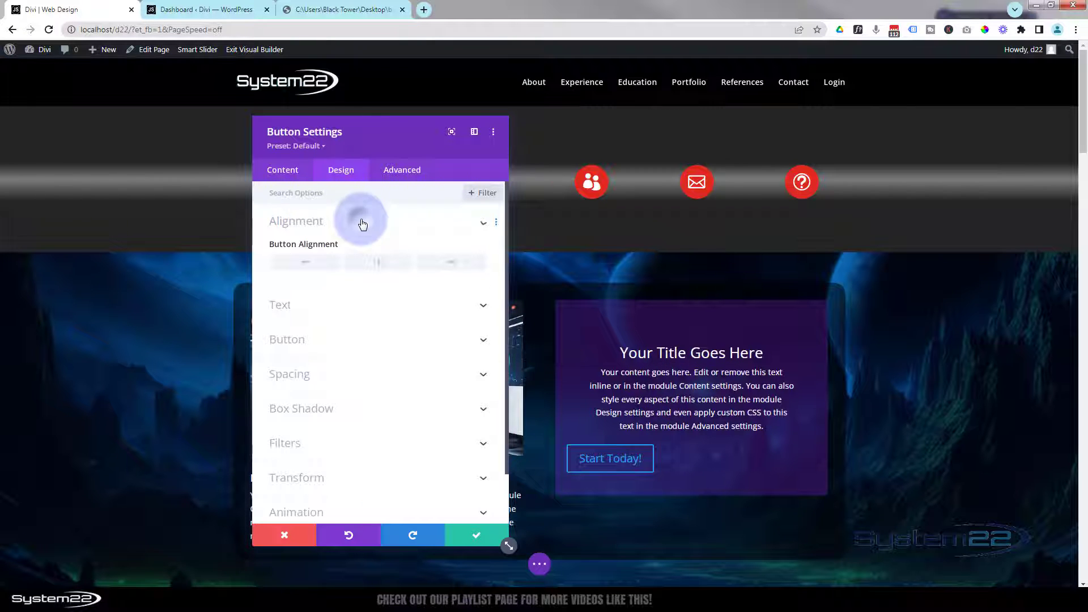
{"action": "left_click", "coordinate": [378, 264]}
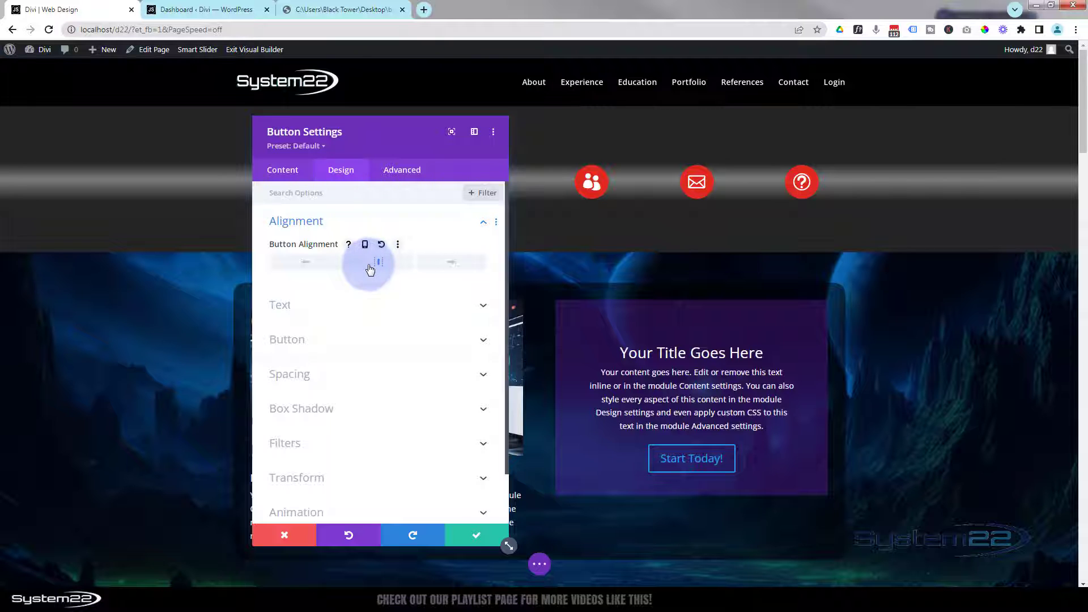
- Turn on Use Custom Styles for the button and set its text colour to white (#ffffff)
{"action": "left_click", "coordinate": [364, 341]}
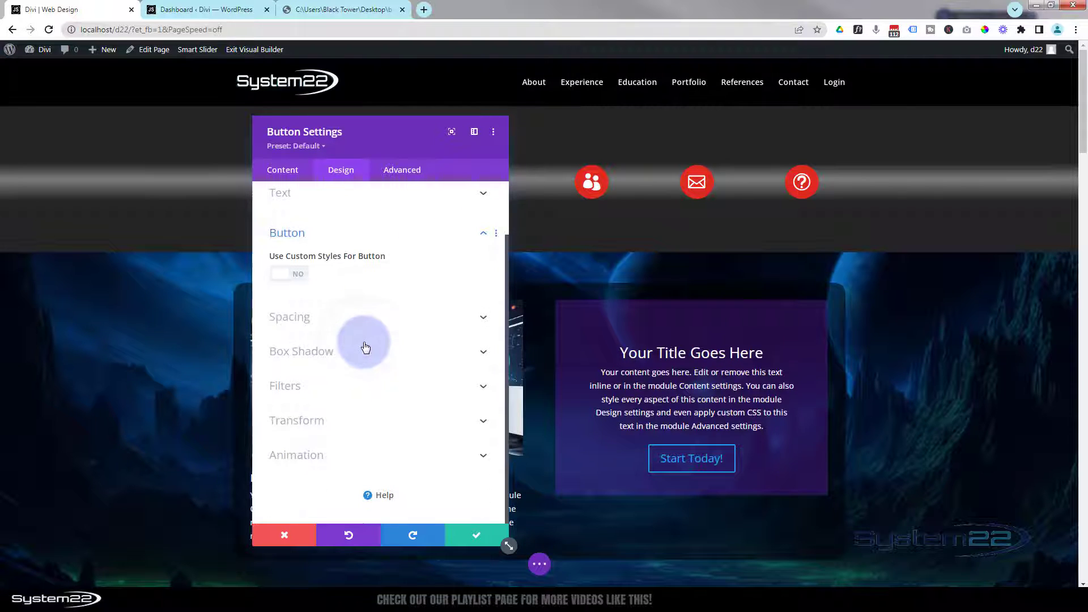
{"action": "left_click", "coordinate": [295, 278]}
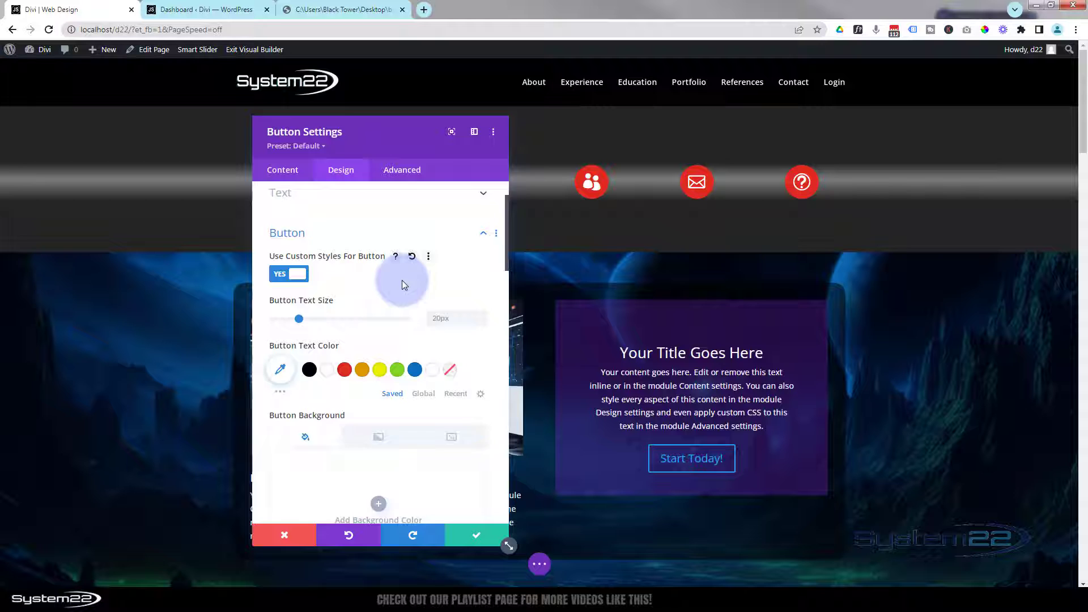
{"action": "scroll", "coordinate": [403, 280], "scroll_direction": "down", "scroll_amount": 1}
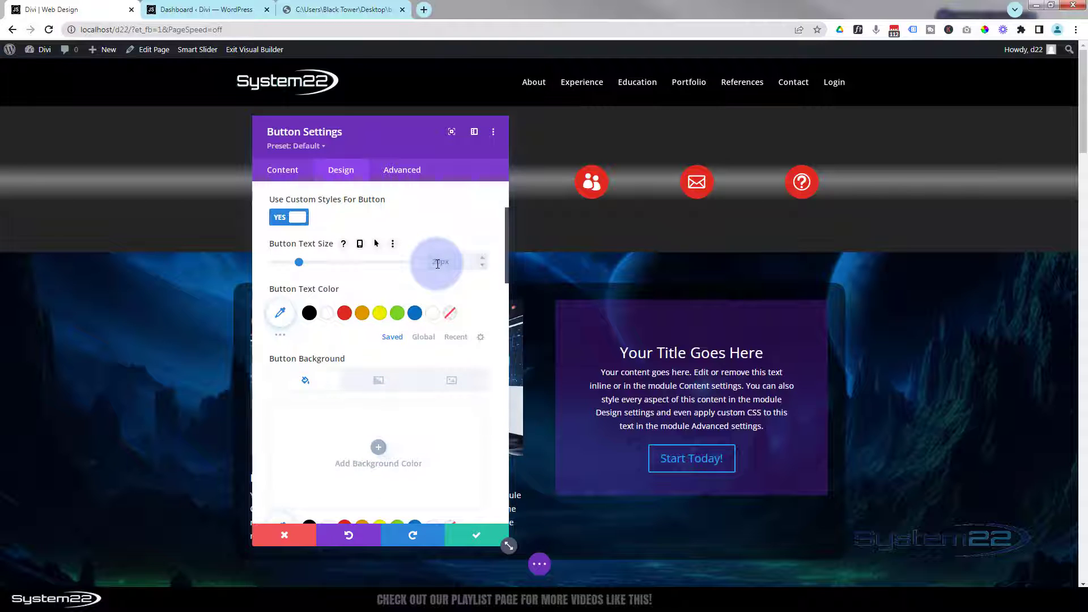
{"action": "left_click", "coordinate": [327, 314]}
{"action": "scroll", "coordinate": [329, 316], "scroll_direction": "down", "scroll_amount": 2}
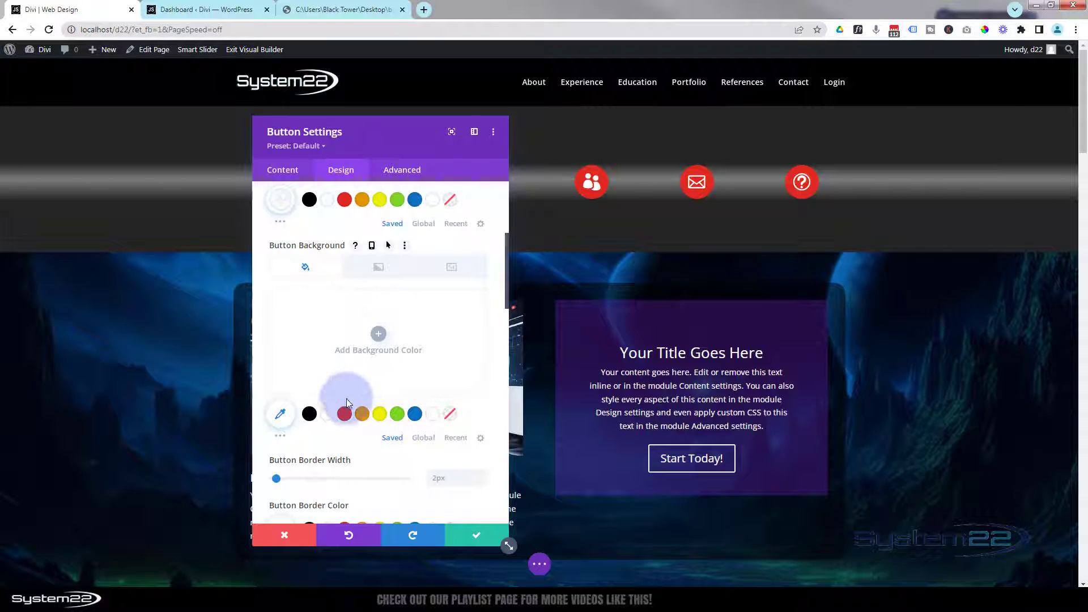
- Give the button a red background and a blue hover background
{"action": "left_click", "coordinate": [345, 414]}
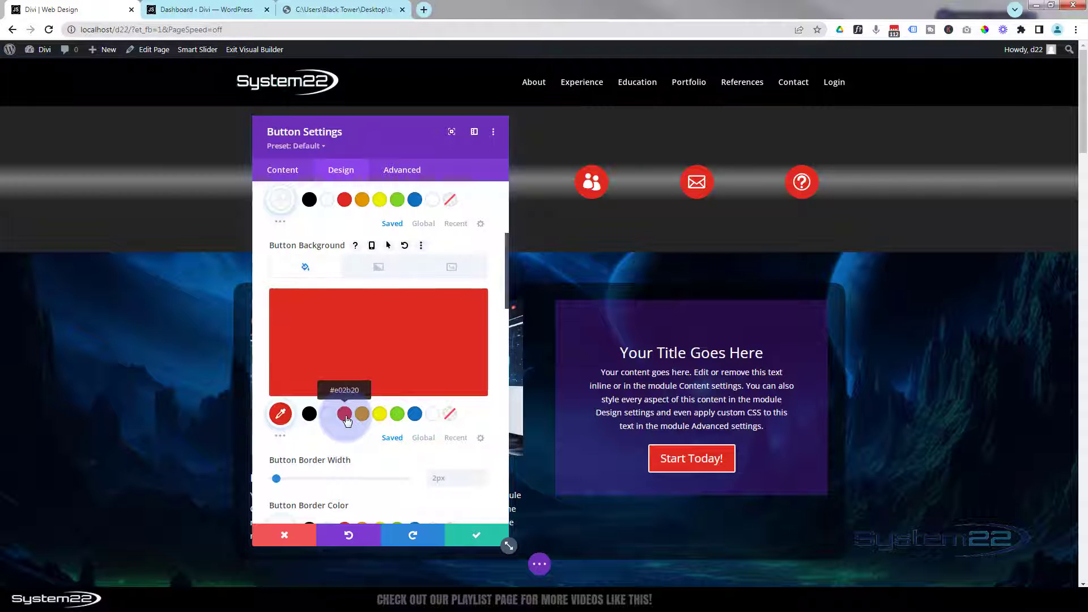
{"action": "mouse_move", "coordinate": [329, 392]}
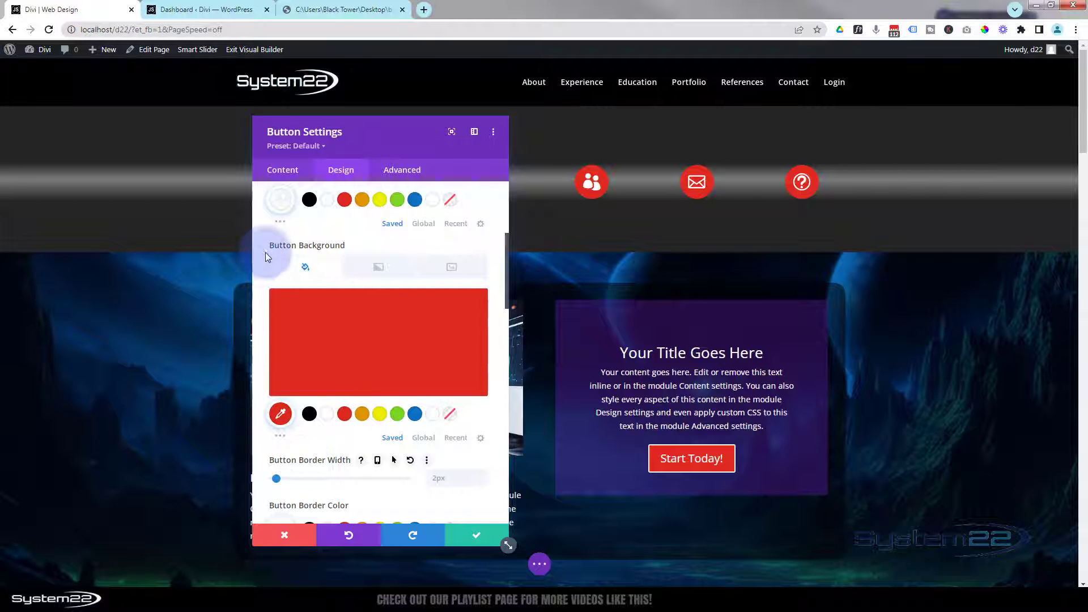
{"action": "mouse_move", "coordinate": [315, 245]}
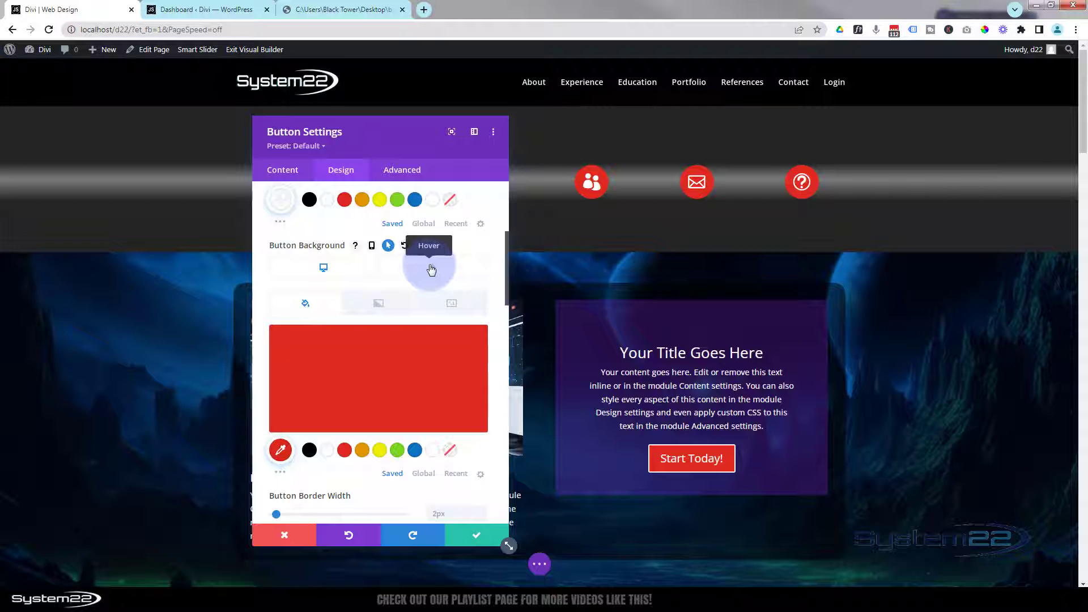
{"action": "left_click", "coordinate": [431, 269]}
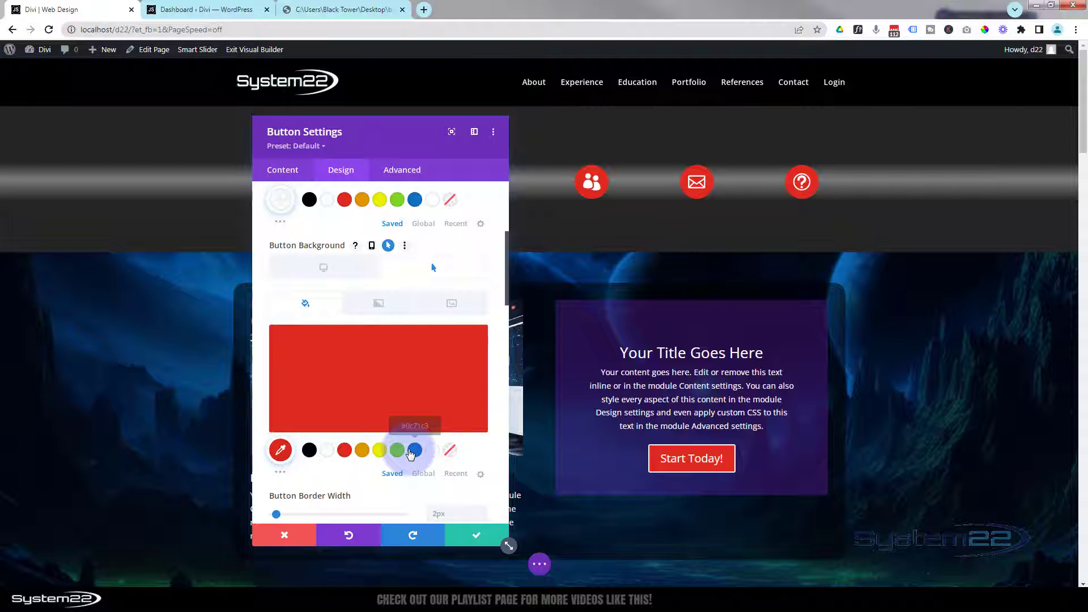
{"action": "left_click", "coordinate": [414, 450]}
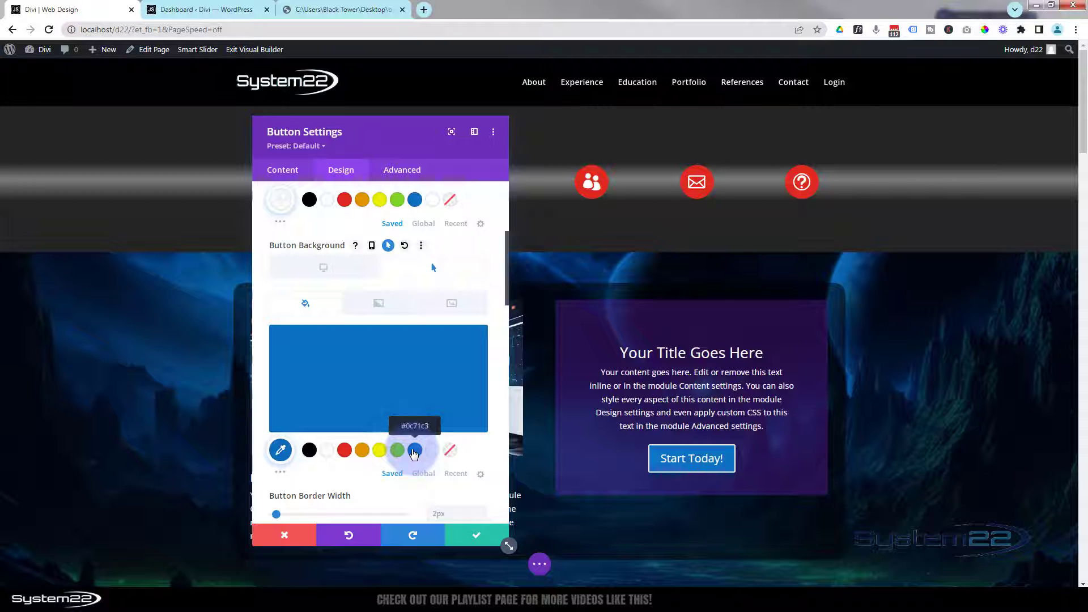
- Reduce the button border width to 0px and return to the normal, non-hover colour settings
{"action": "scroll", "coordinate": [425, 362], "scroll_direction": "down", "scroll_amount": 2}
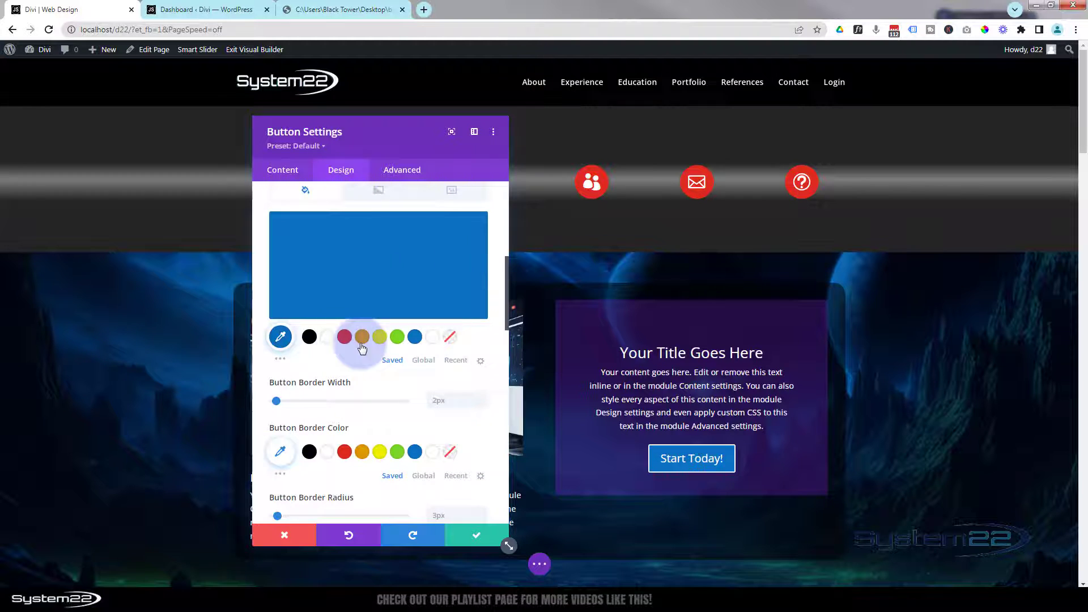
{"action": "left_click", "coordinate": [478, 401]}
{"action": "left_click", "coordinate": [478, 401]}
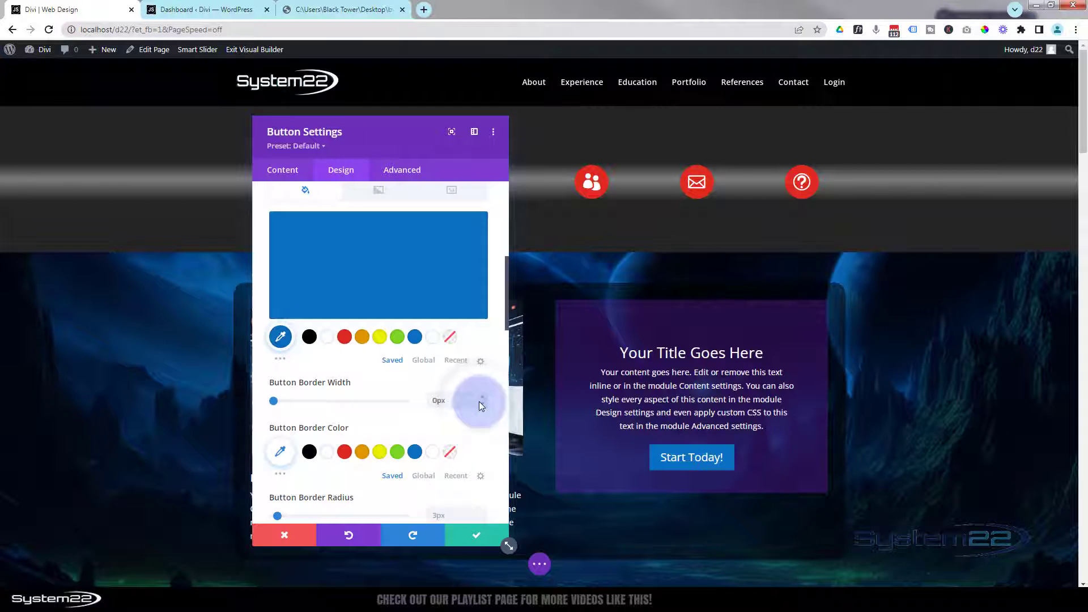
{"action": "scroll", "coordinate": [442, 376], "scroll_direction": "up", "scroll_amount": 2}
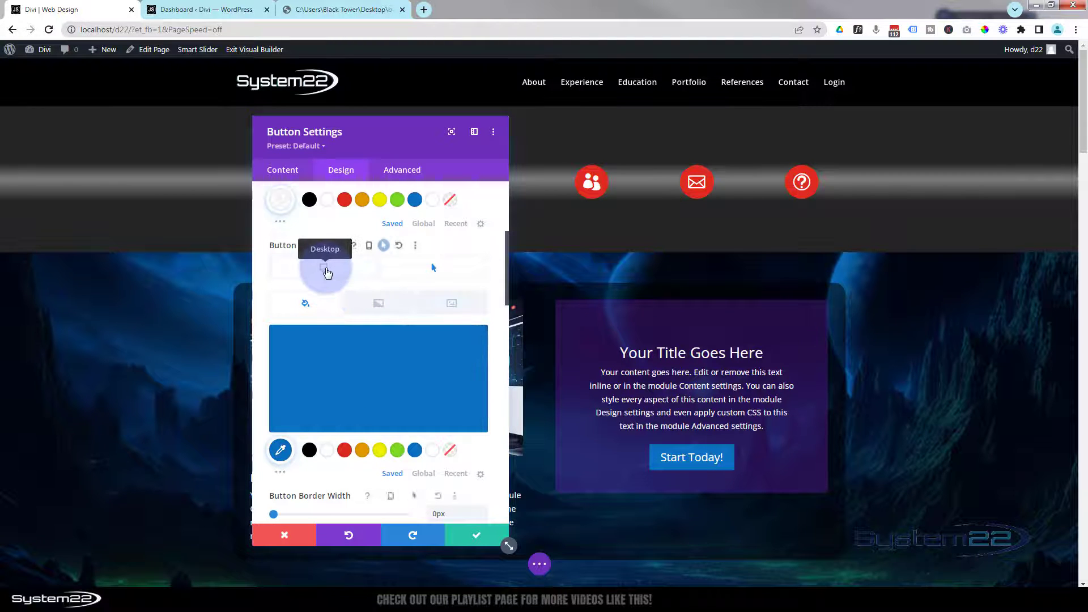
{"action": "left_click", "coordinate": [325, 270]}
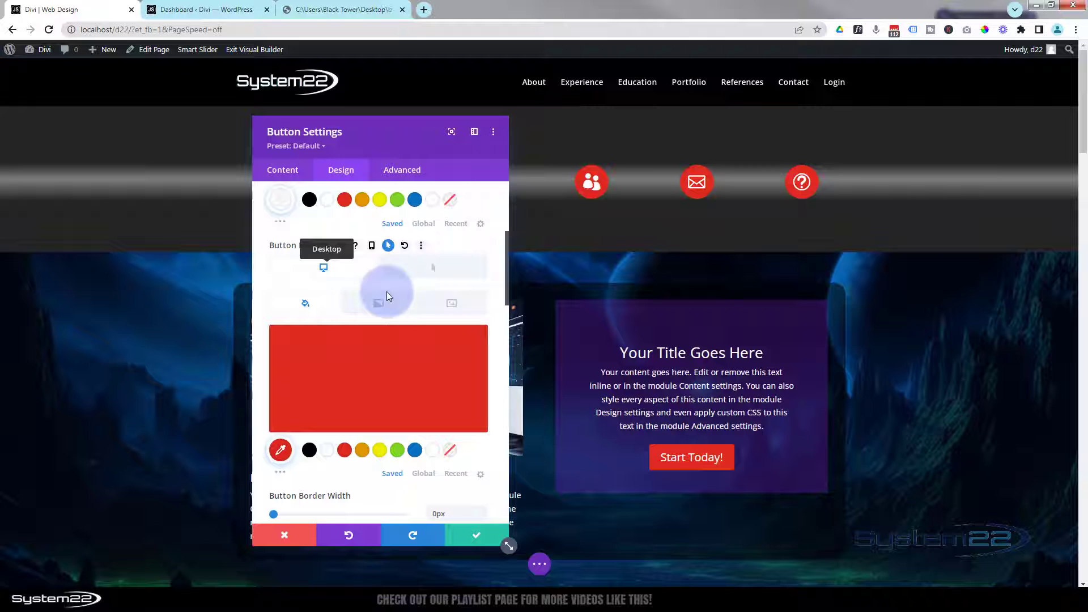
{"action": "scroll", "coordinate": [396, 434], "scroll_direction": "down", "scroll_amount": 3}
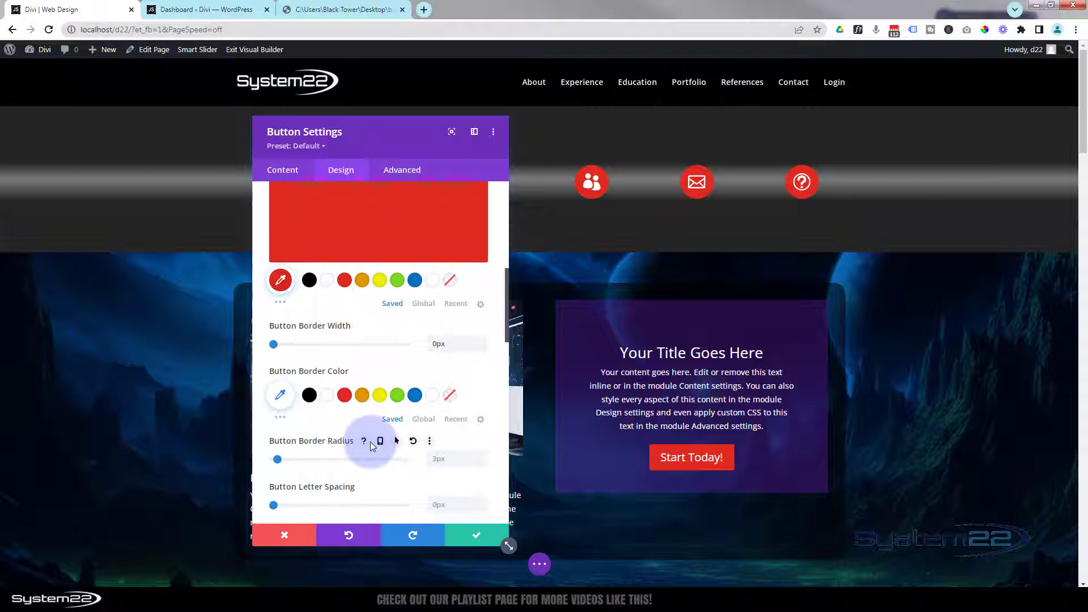
- Enter a border radius of 10 for the button, then change it to 50px
{"action": "scroll", "coordinate": [370, 441], "scroll_direction": "down", "scroll_amount": 1}
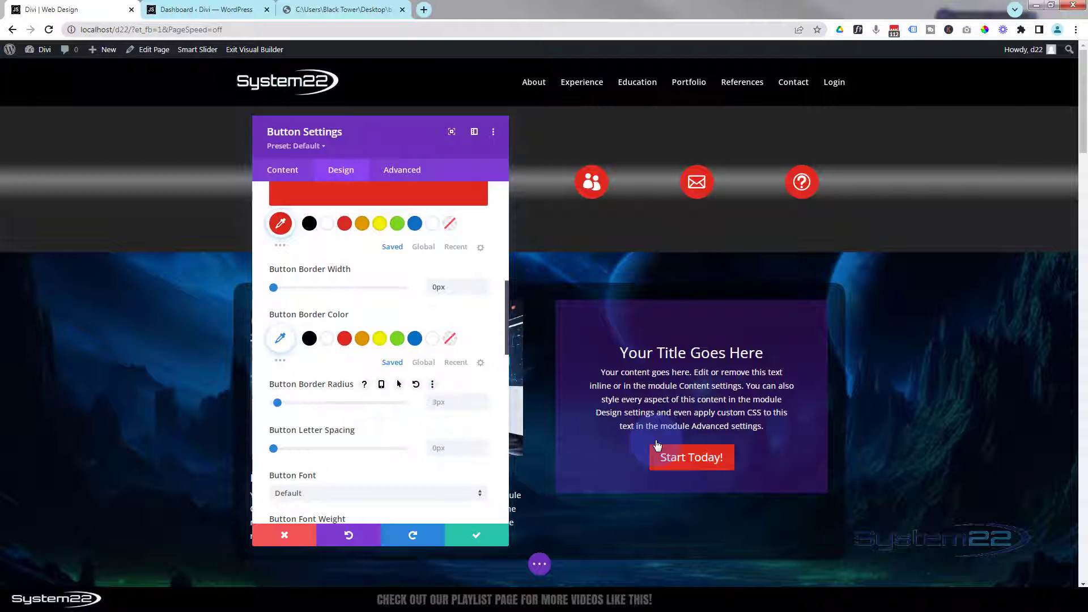
{"action": "left_click", "coordinate": [444, 403]}
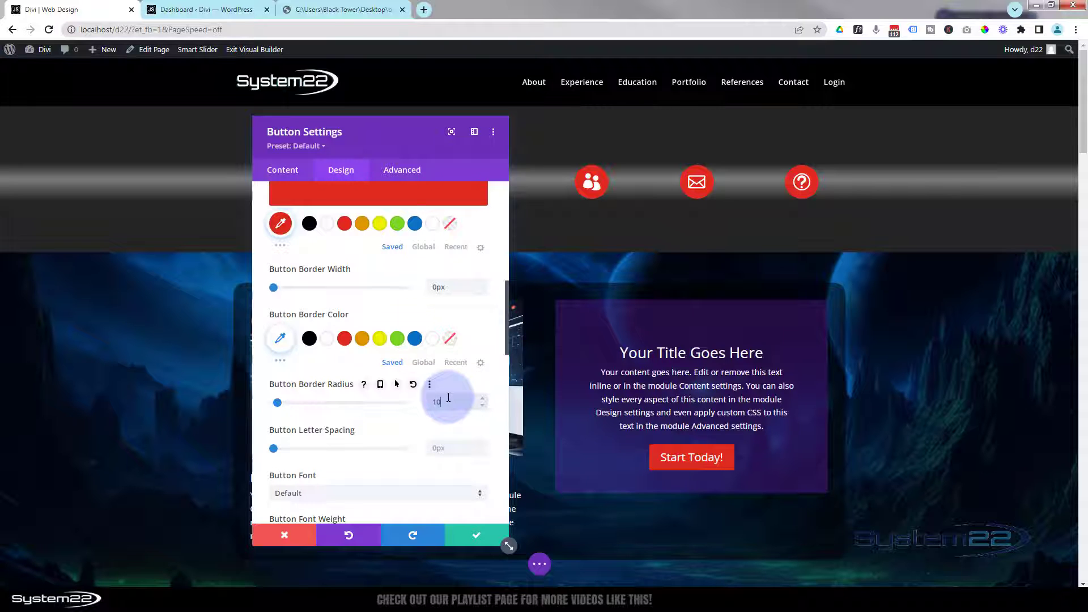
{"action": "type", "text": "10"}
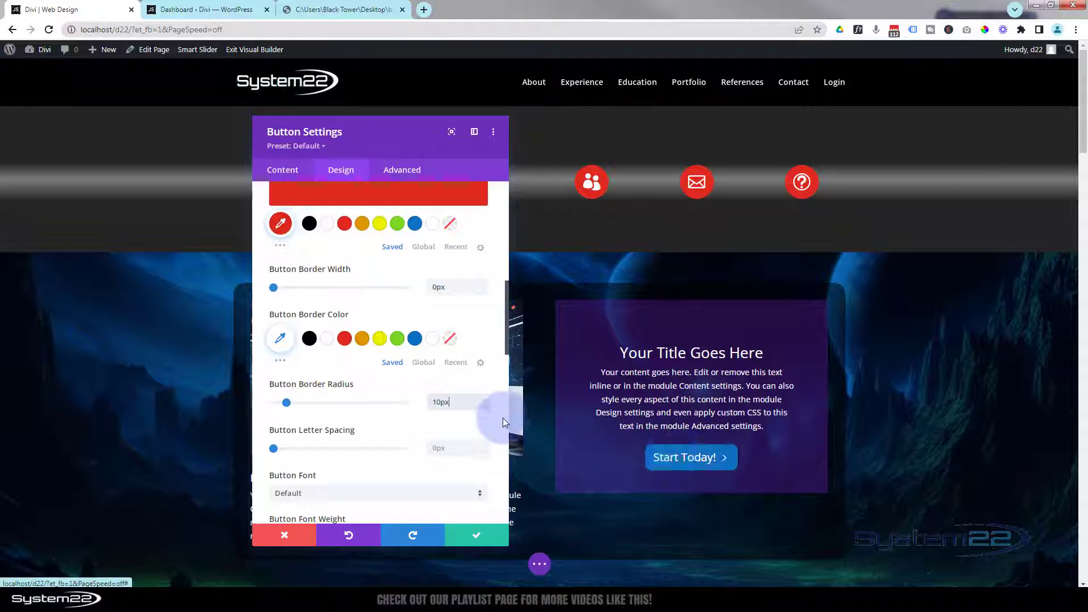
{"action": "left_click", "coordinate": [436, 407]}
{"action": "double_click", "coordinate": [440, 402]}
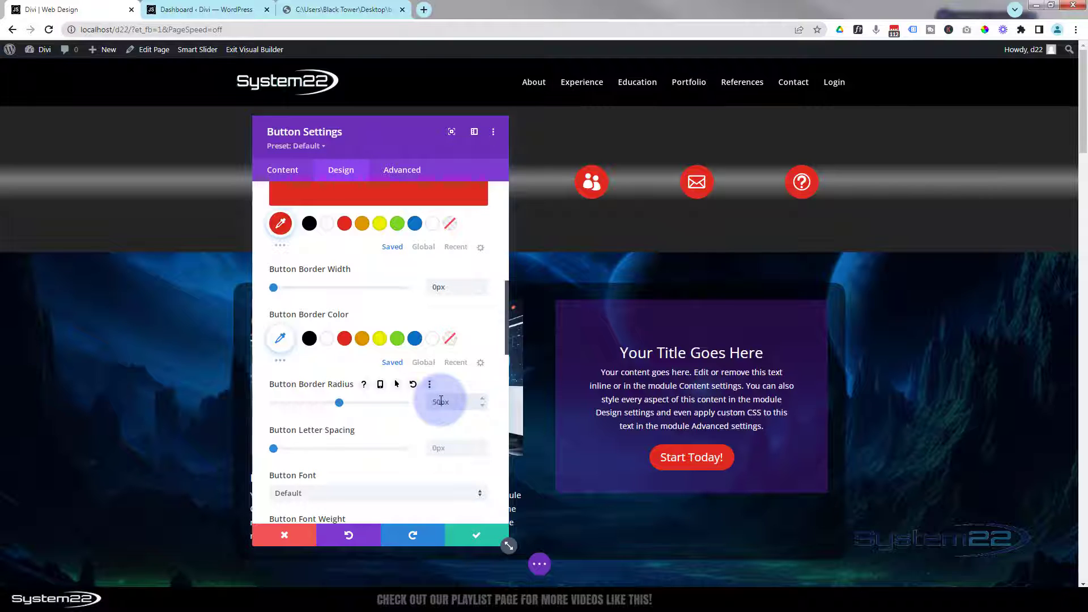
{"action": "scroll", "coordinate": [409, 267], "scroll_direction": "down", "scroll_amount": 6}
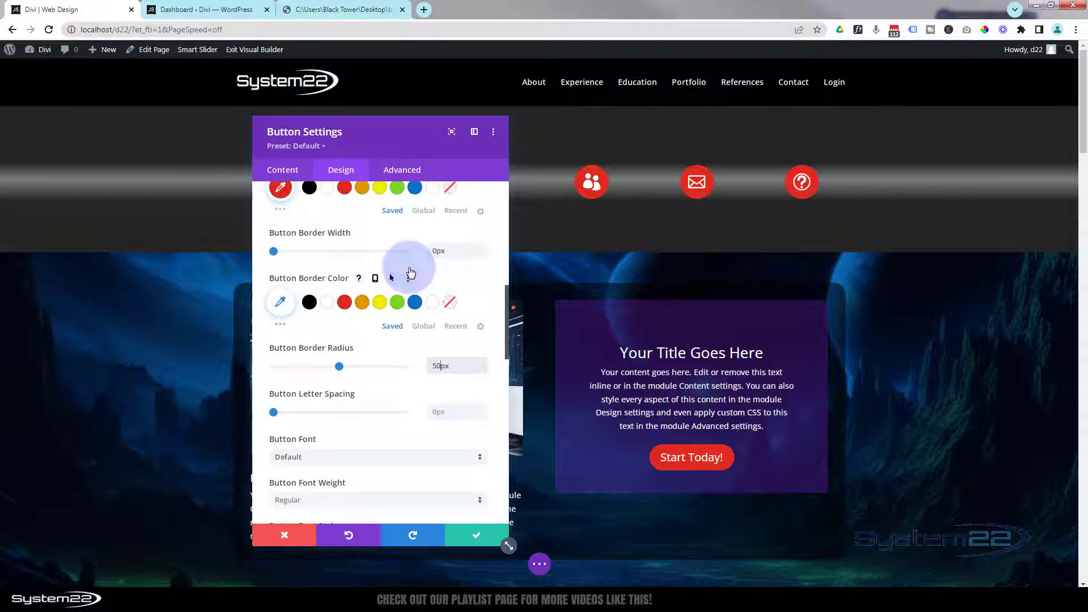
{"action": "scroll", "coordinate": [409, 268], "scroll_direction": "down", "scroll_amount": 3}
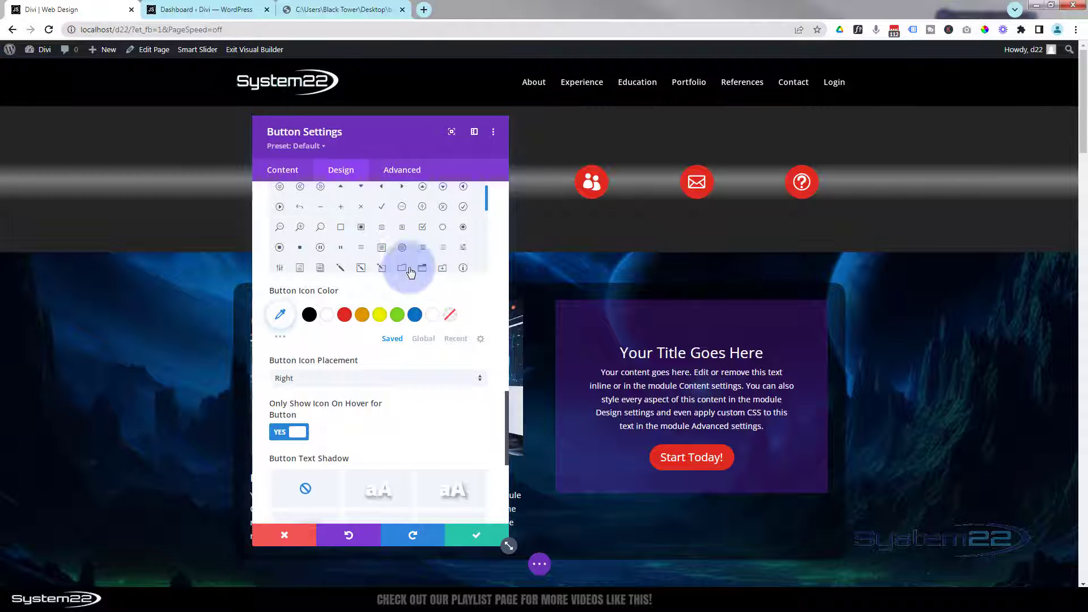
{"action": "scroll", "coordinate": [512, 340], "scroll_direction": "up", "scroll_amount": 3}
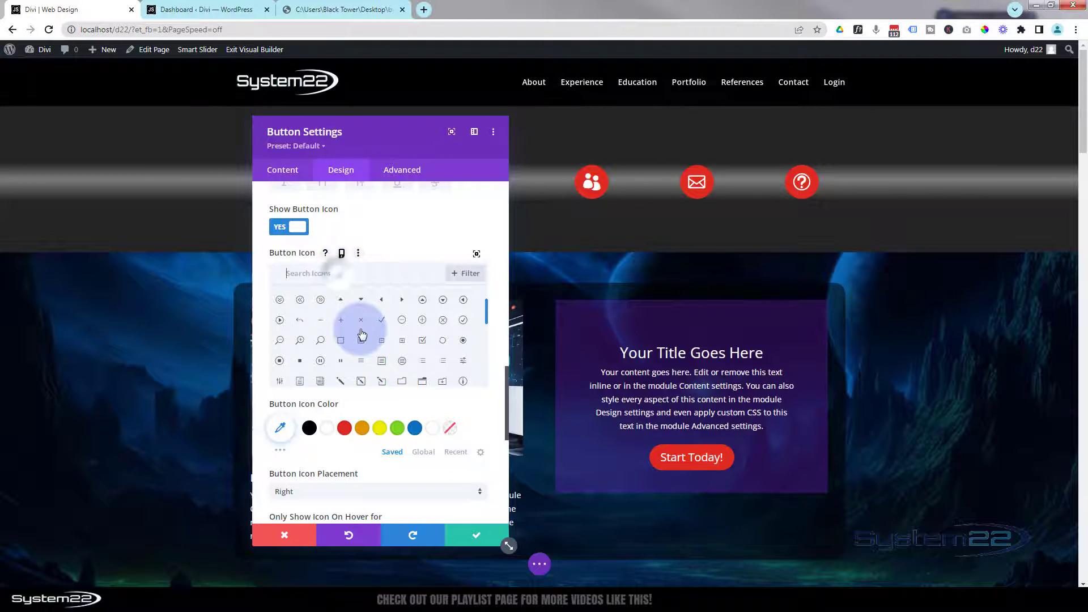
{"action": "scroll", "coordinate": [361, 329], "scroll_direction": "down", "scroll_amount": 3}
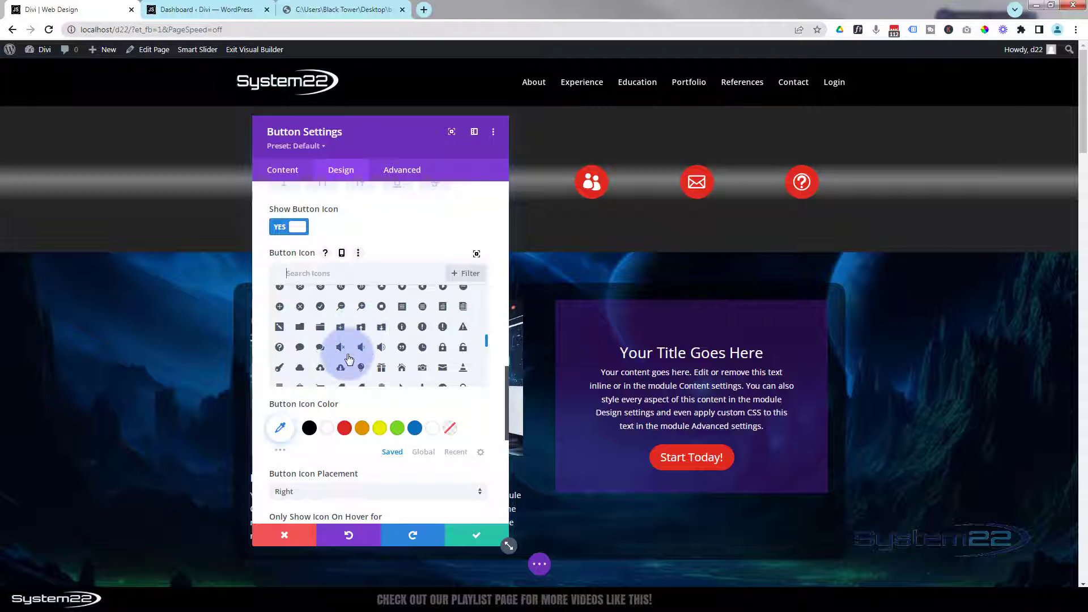
{"action": "scroll", "coordinate": [349, 358], "scroll_direction": "up", "scroll_amount": 2}
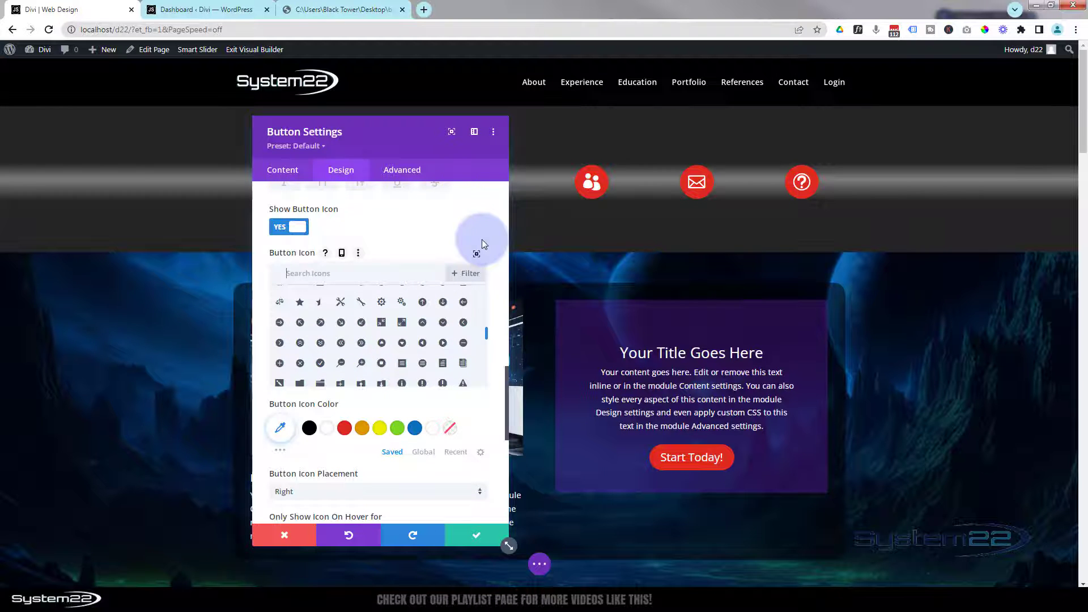
{"action": "left_click", "coordinate": [476, 255]}
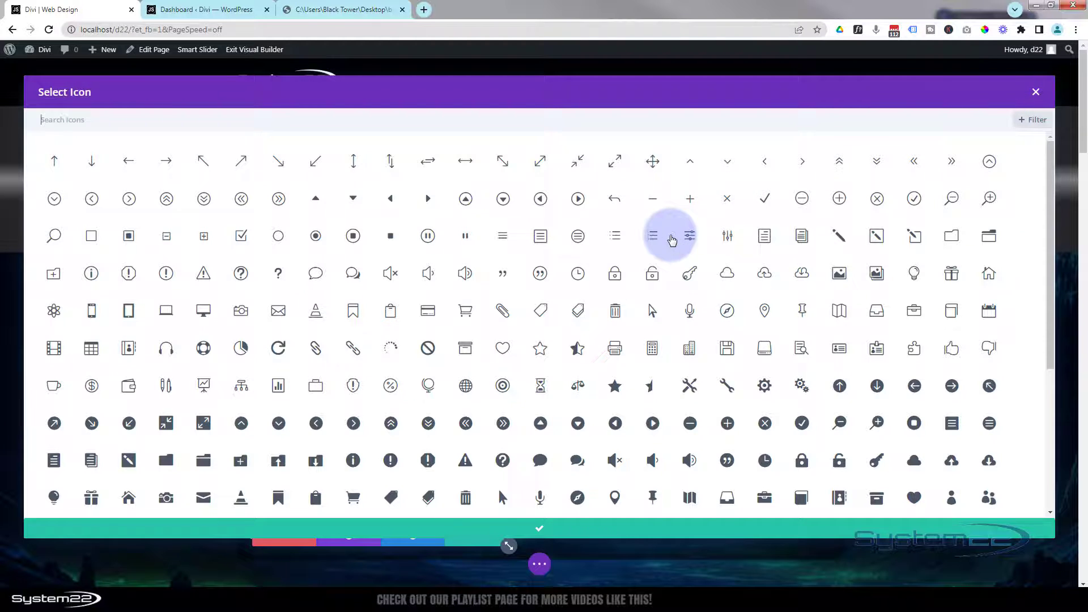
{"action": "scroll", "coordinate": [671, 238], "scroll_direction": "down", "scroll_amount": 6}
{"action": "scroll", "coordinate": [672, 240], "scroll_direction": "down", "scroll_amount": 3}
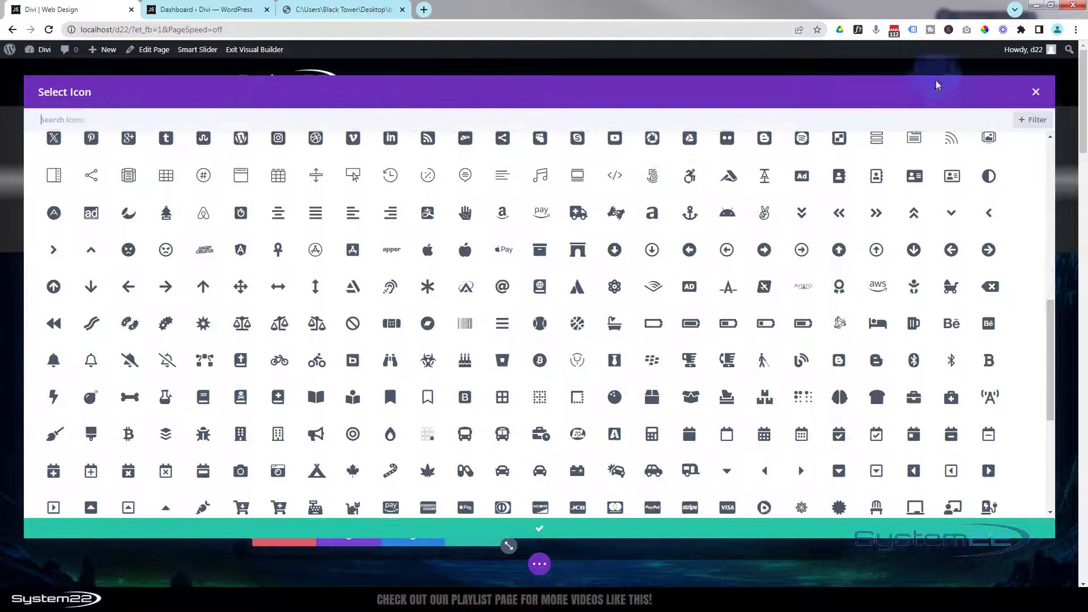
{"action": "left_click", "coordinate": [1036, 92]}
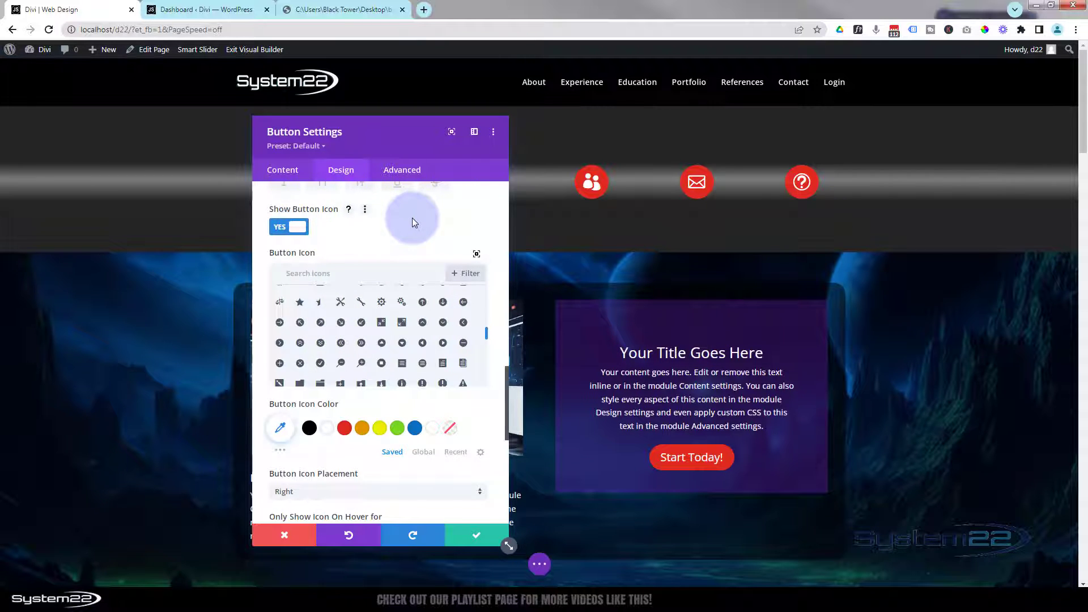
{"action": "scroll", "coordinate": [413, 218], "scroll_direction": "down", "scroll_amount": 3}
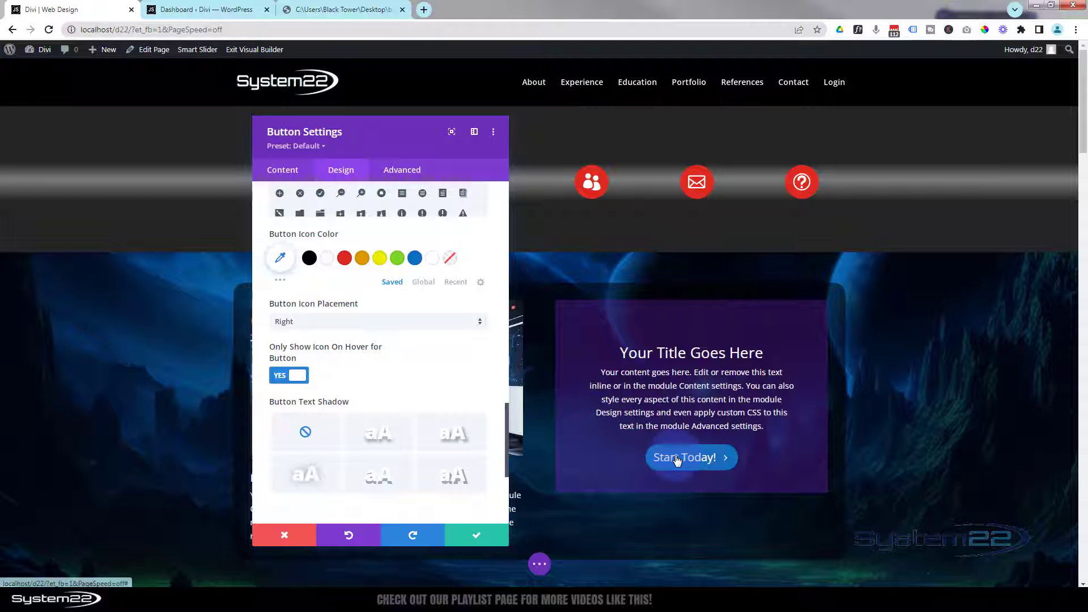
{"action": "left_click", "coordinate": [279, 379]}
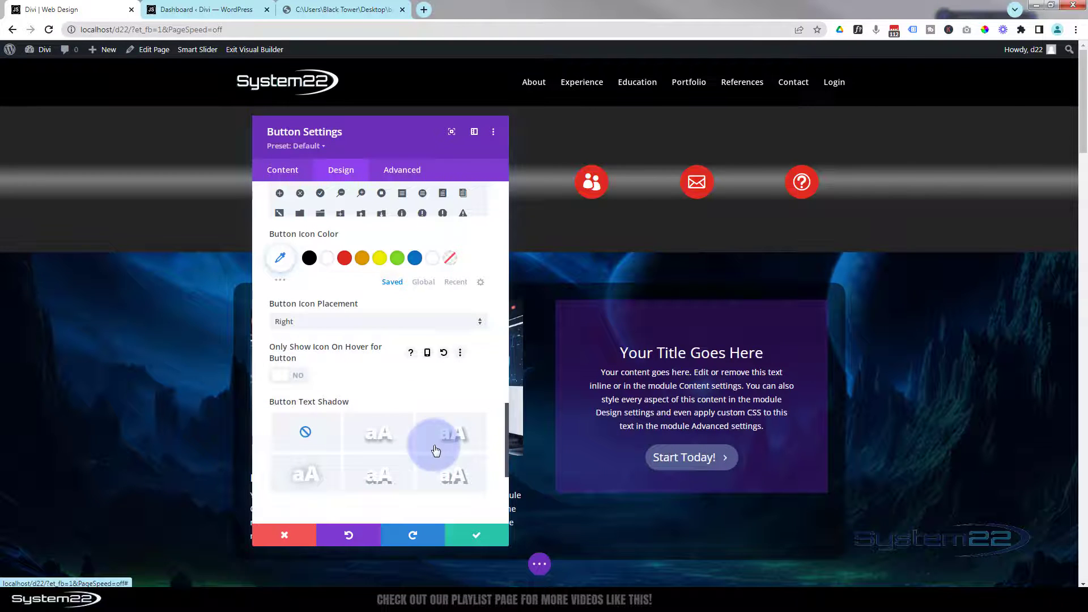
{"action": "left_click", "coordinate": [286, 376]}
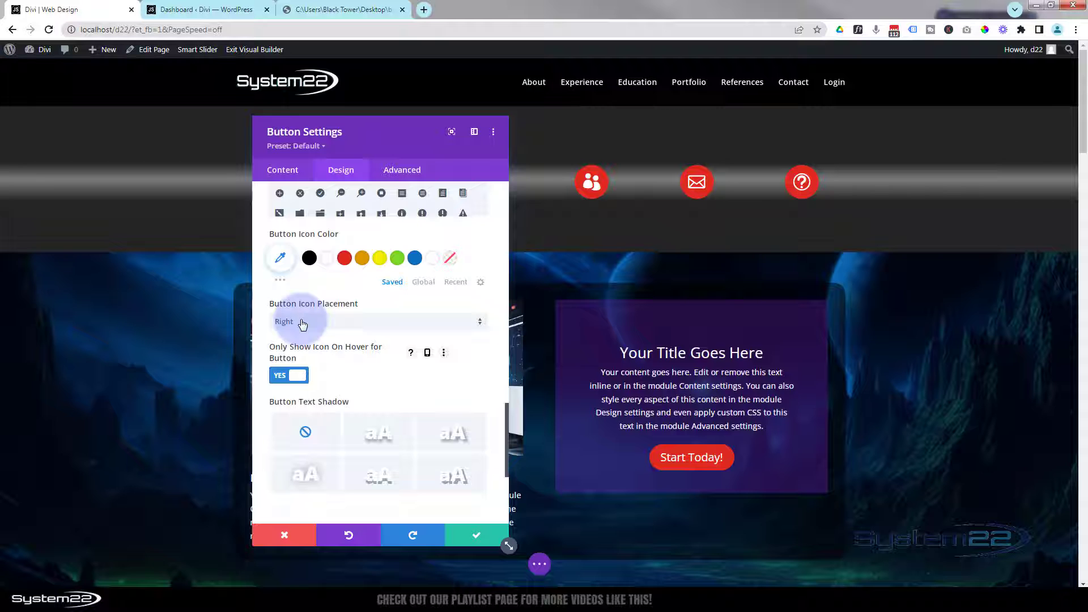
{"action": "scroll", "coordinate": [348, 311], "scroll_direction": "down", "scroll_amount": 3}
{"action": "scroll", "coordinate": [349, 315], "scroll_direction": "down", "scroll_amount": 1}
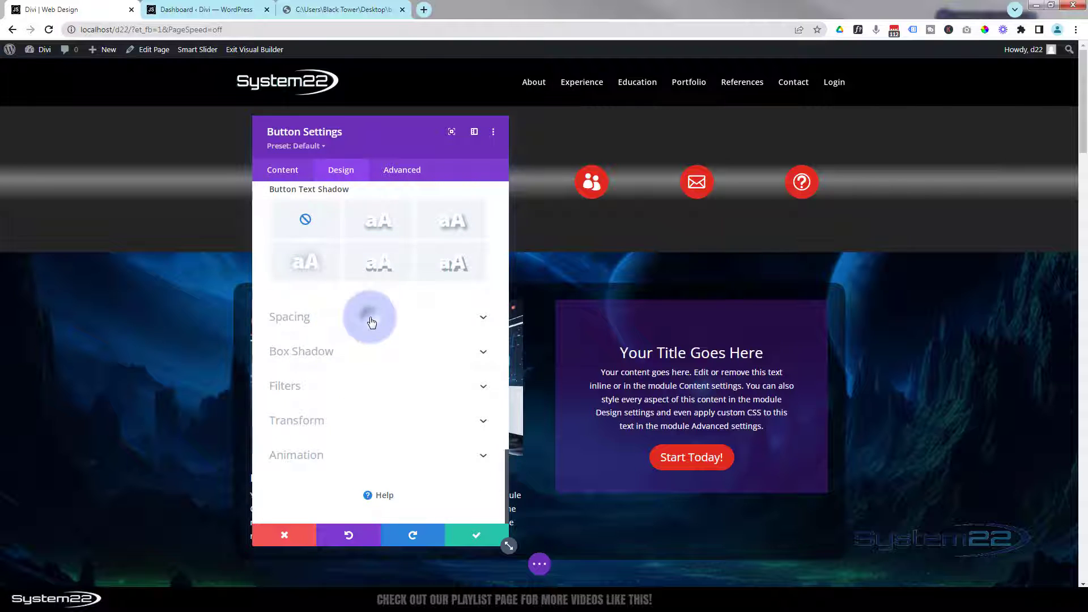
- Give the button a 50px top margin in the Spacing options
{"action": "left_click", "coordinate": [371, 320]}
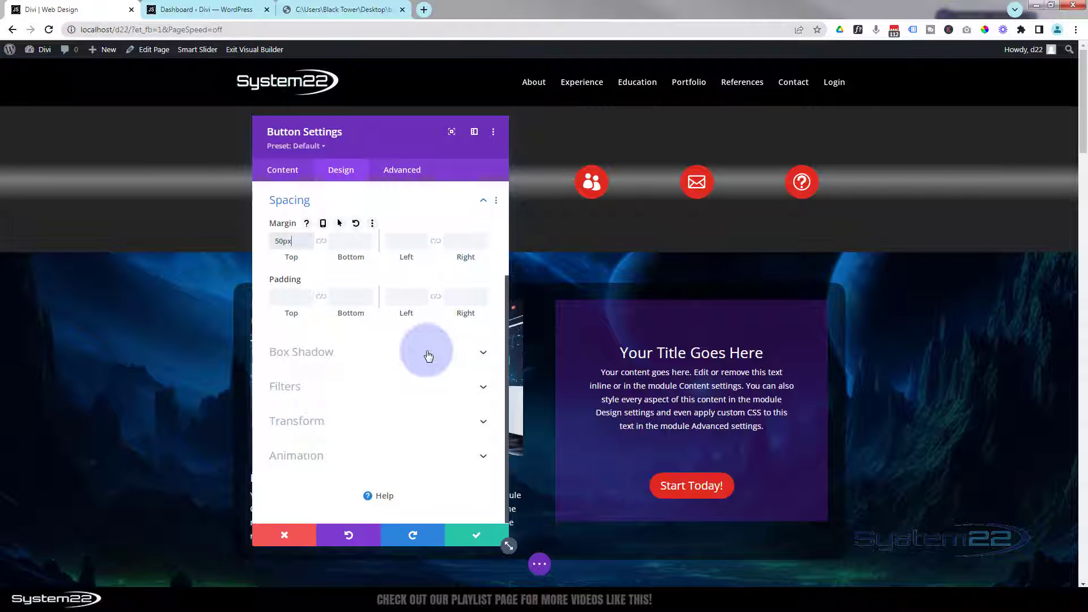
{"action": "scroll", "coordinate": [427, 356], "scroll_direction": "up", "scroll_amount": 2}
- Switch Show Button Icon to NO so the Start Today! button shows no arrow
{"action": "left_click", "coordinate": [360, 291]}
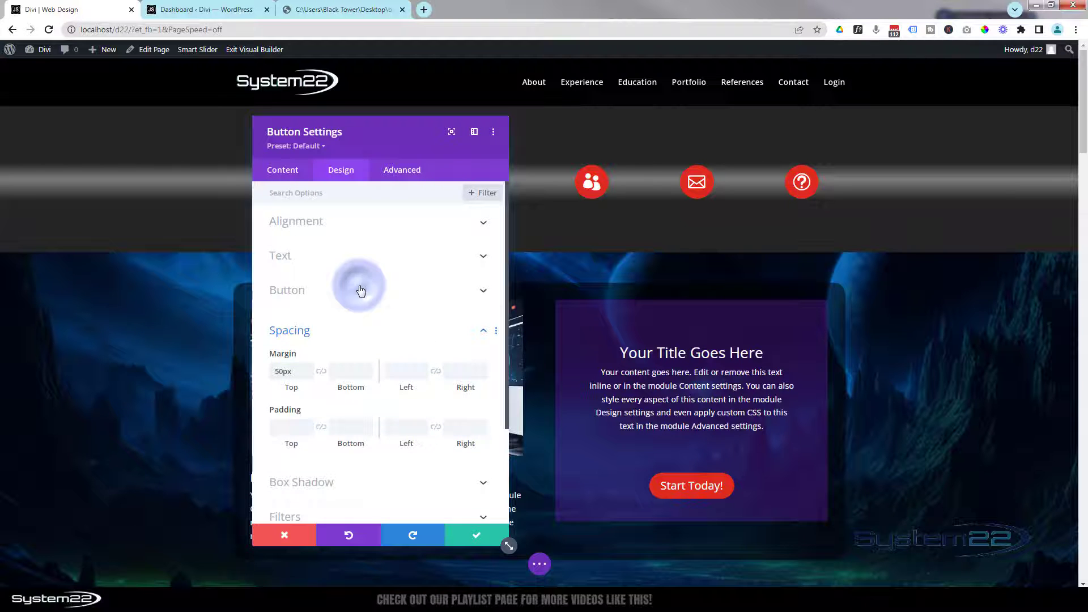
{"action": "scroll", "coordinate": [360, 289], "scroll_direction": "down", "scroll_amount": 3}
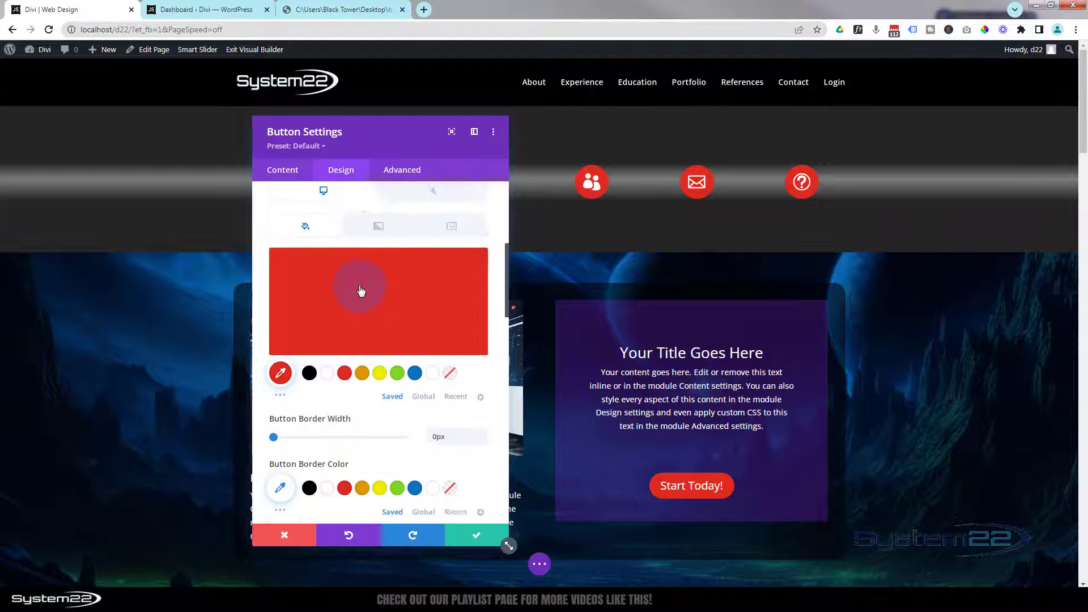
{"action": "scroll", "coordinate": [359, 284], "scroll_direction": "down", "scroll_amount": 5}
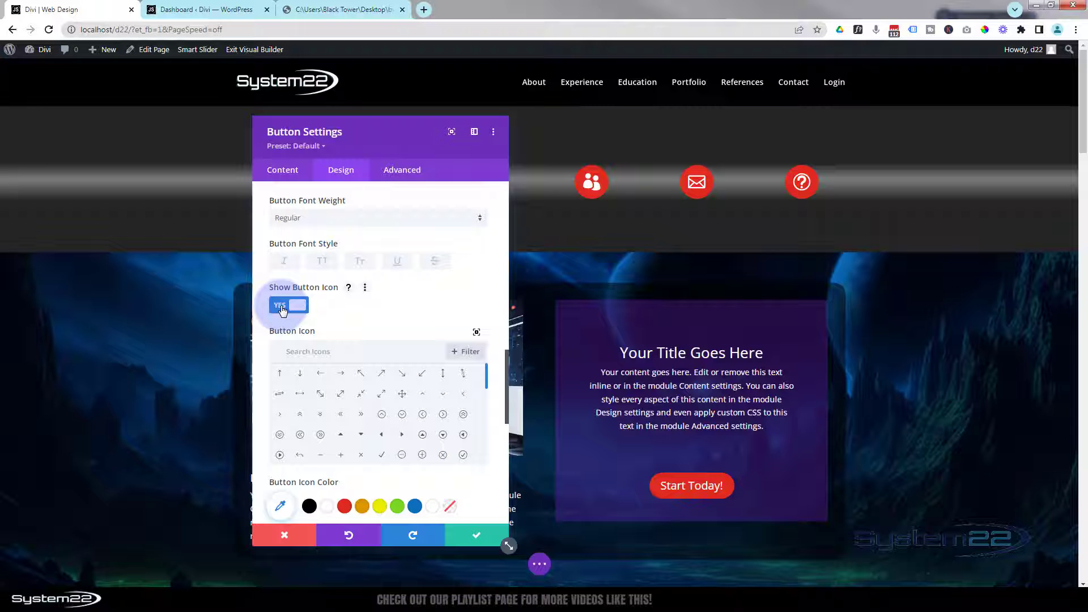
{"action": "left_click", "coordinate": [282, 309]}
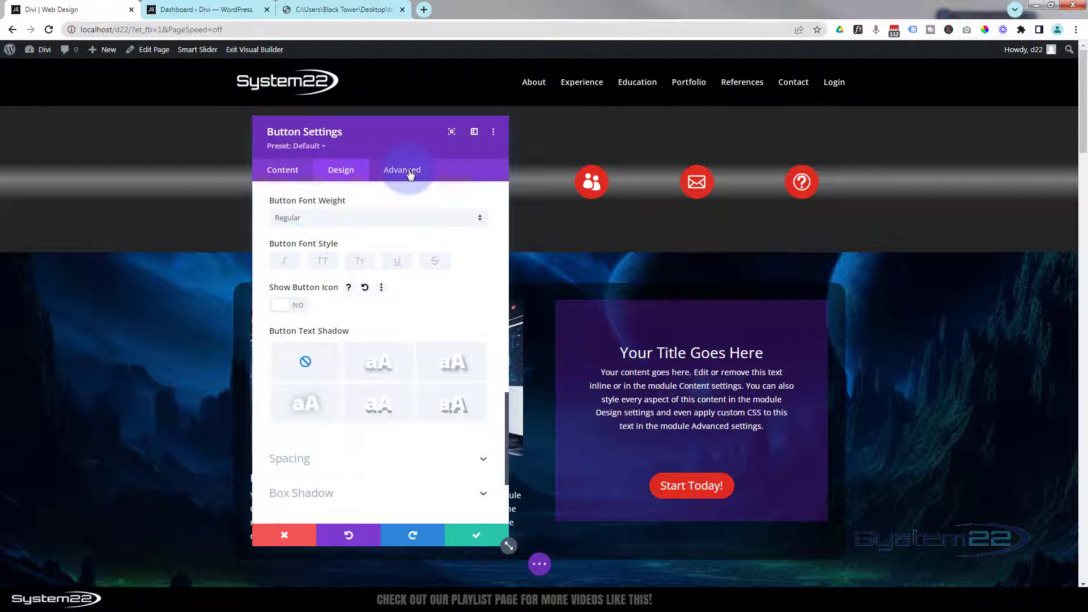
- Open the button's Advanced > Custom CSS in Free-Form mode and start a selector {} rule
{"action": "left_click", "coordinate": [403, 171]}
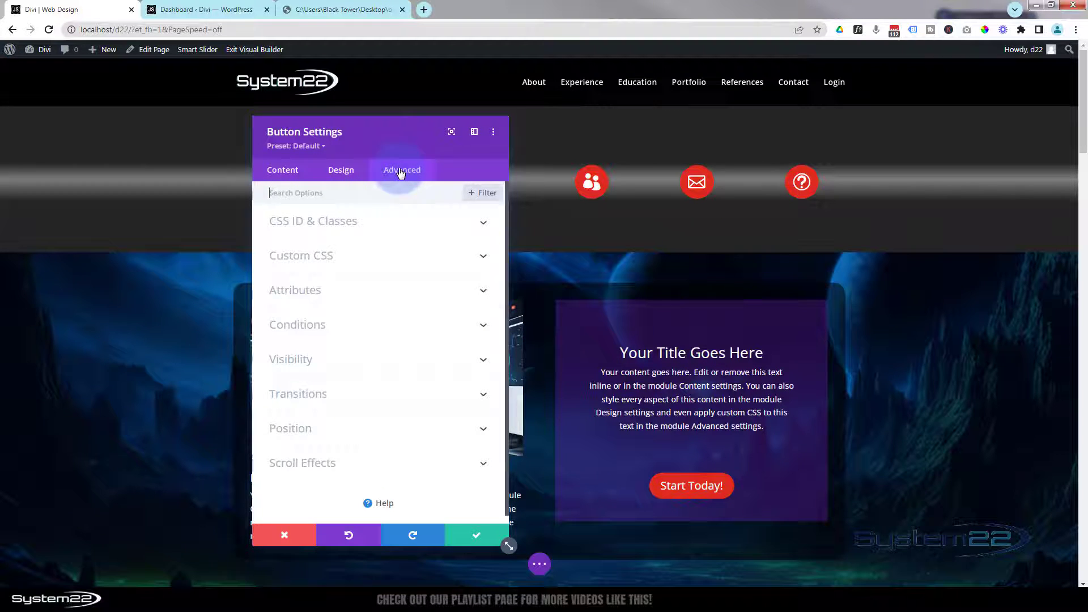
{"action": "left_click", "coordinate": [347, 256]}
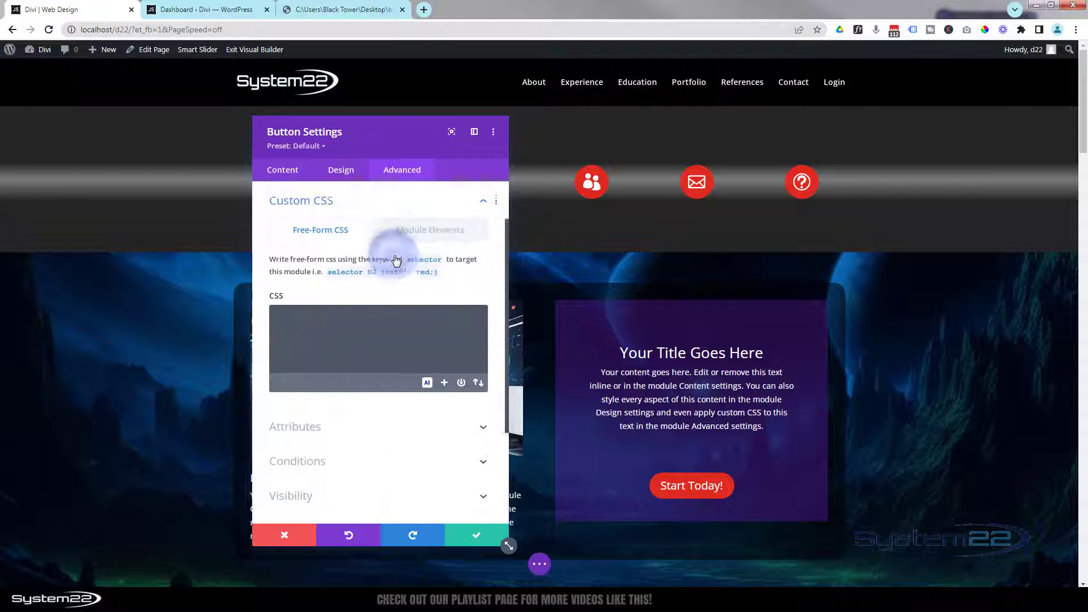
{"action": "left_click", "coordinate": [297, 230]}
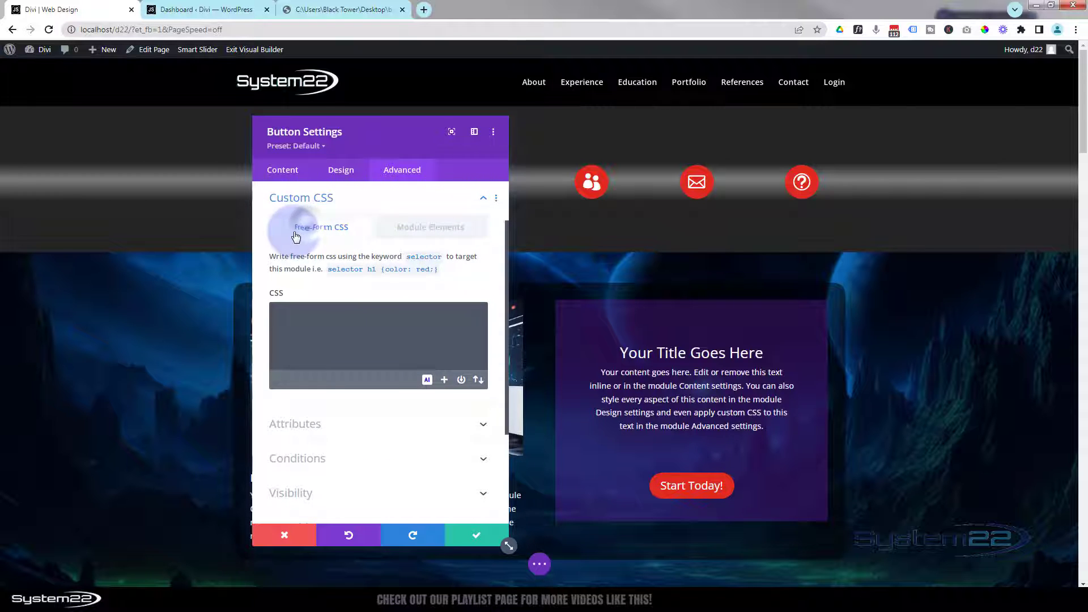
{"action": "left_click", "coordinate": [357, 238]}
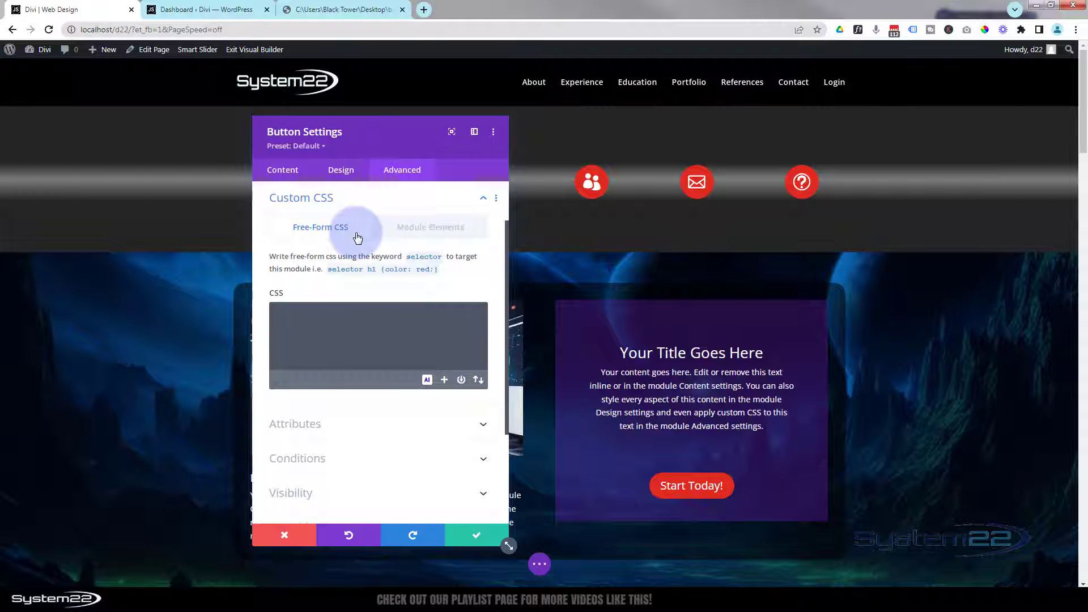
{"action": "left_click", "coordinate": [328, 321]}
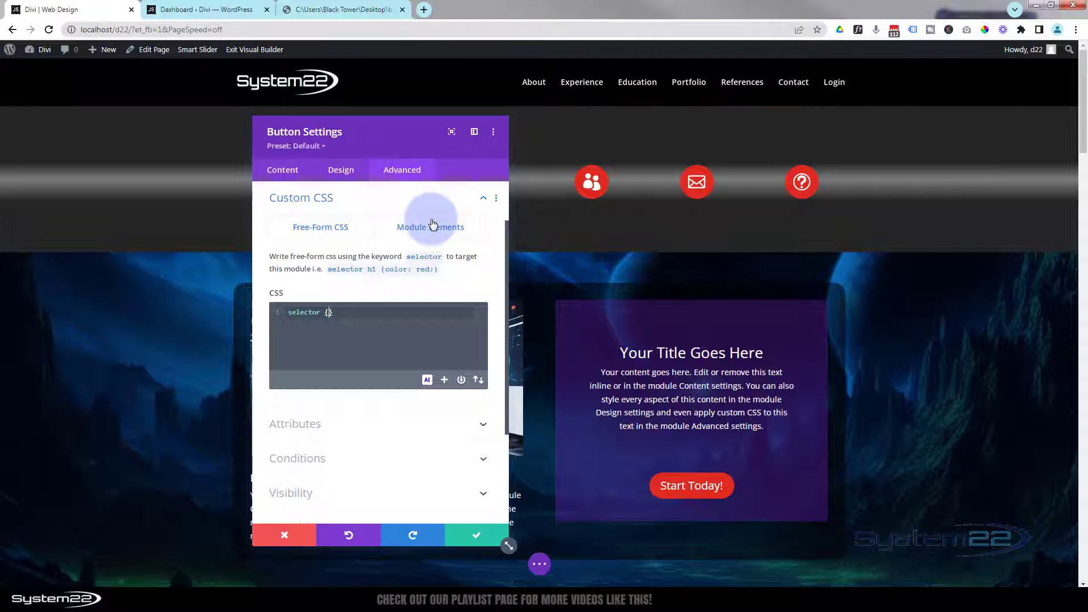
- Add 'animation: bnce 4s infinite;' inside the selector braces, with blank lines after the rule
{"action": "key", "text": "Return"}
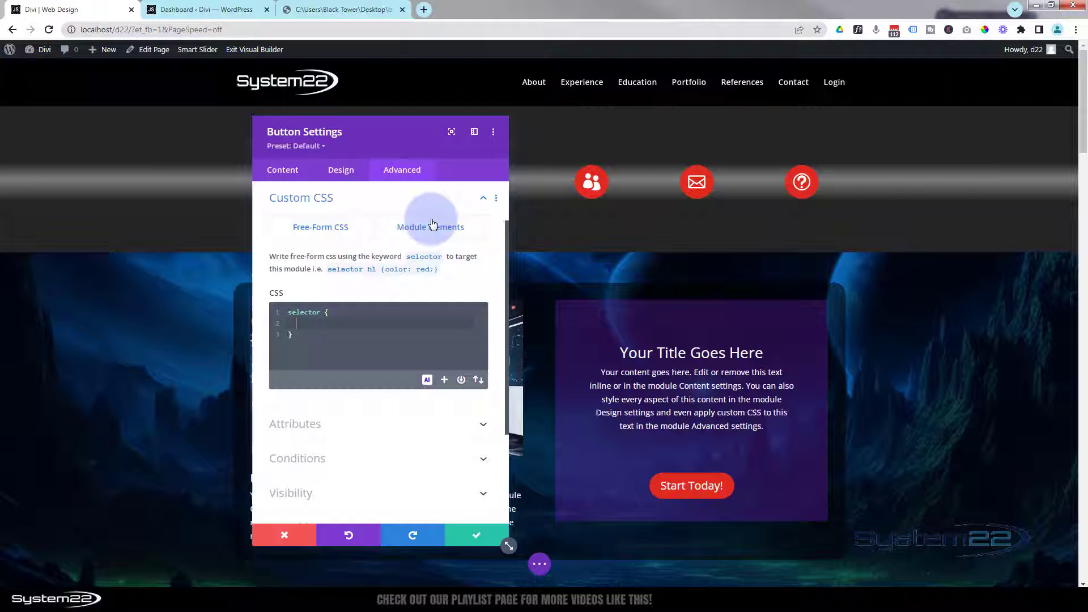
{"action": "type", "text": "animation: b"}
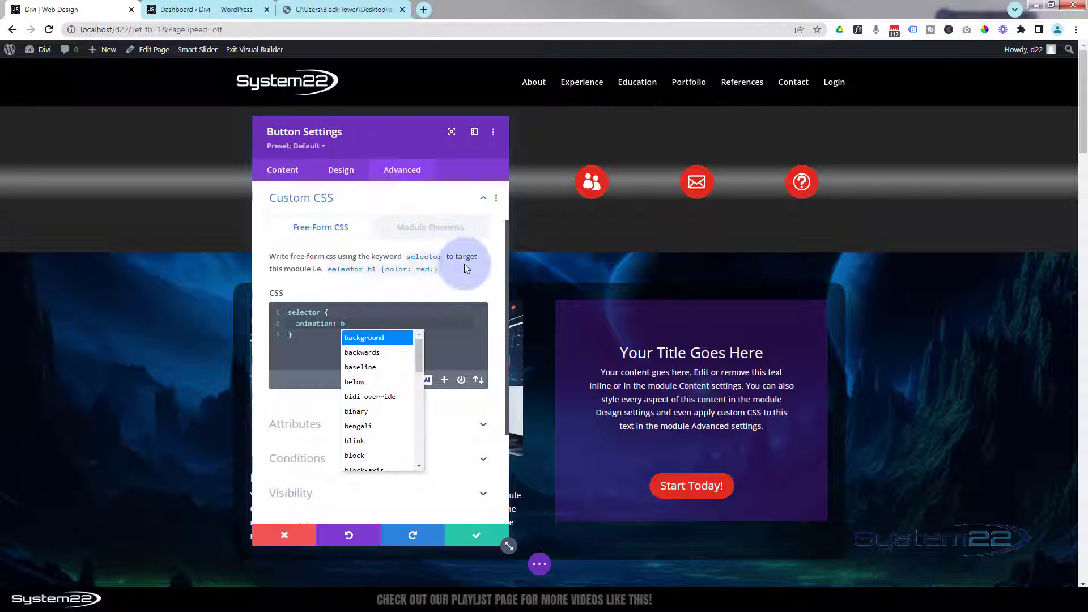
{"action": "type", "text": "nce"}
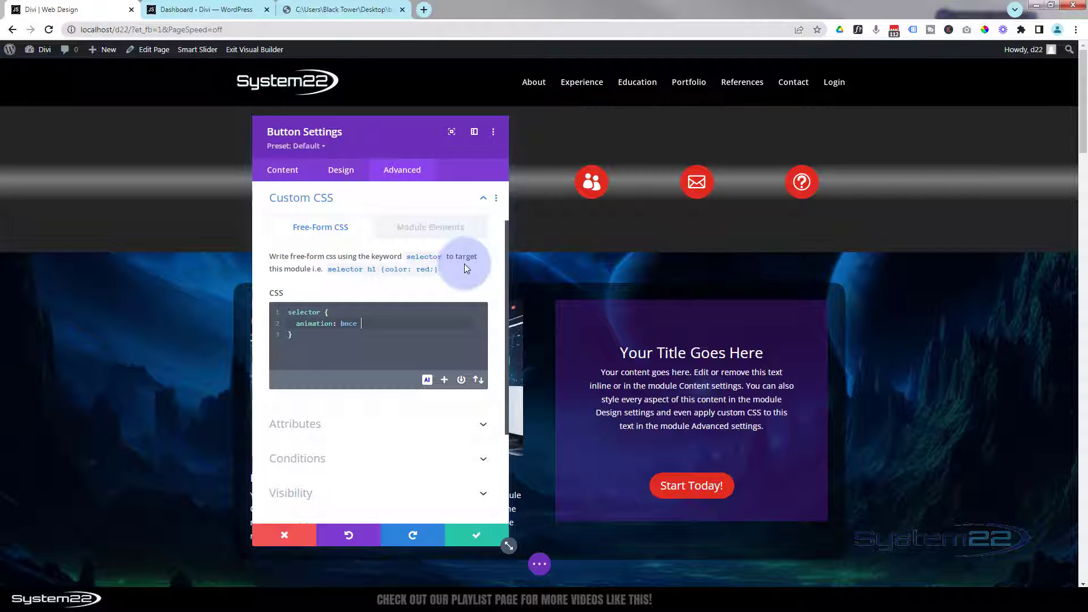
{"action": "type", "text": " 4s infinite"}
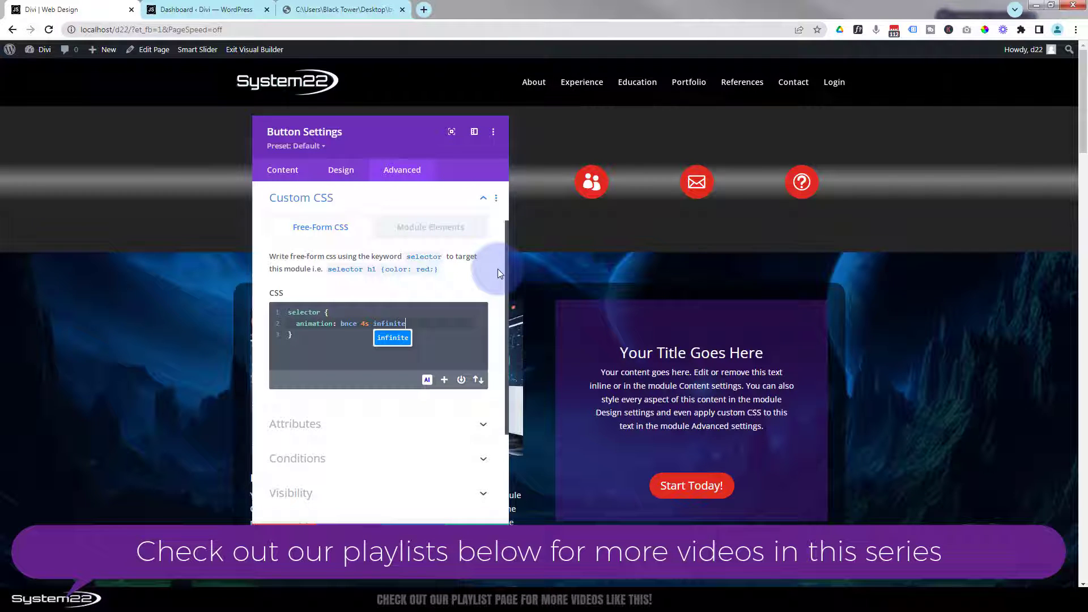
{"action": "type", "text": ";"}
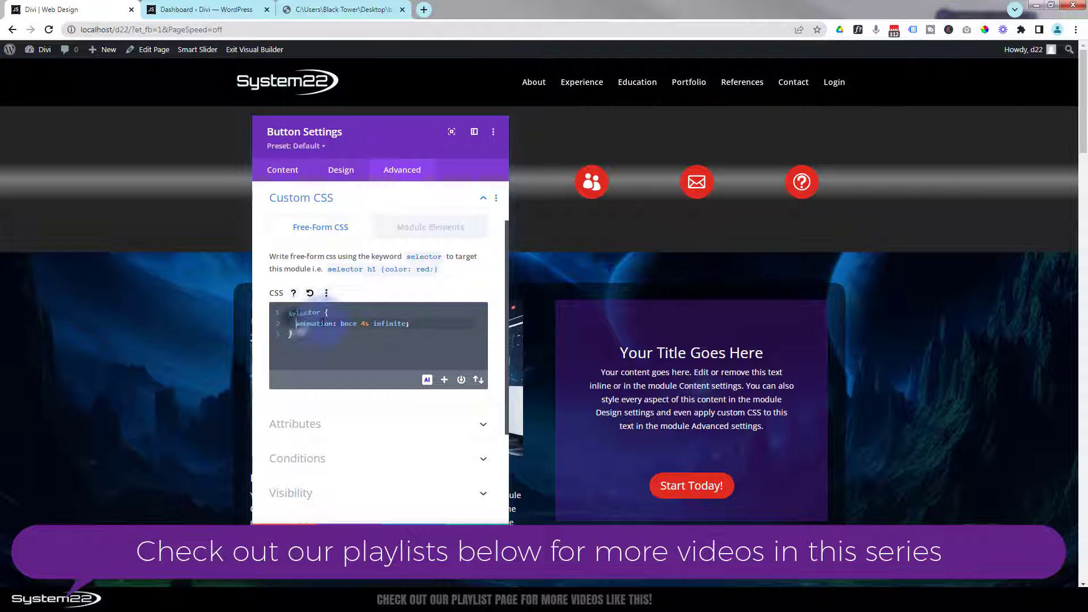
{"action": "left_click_drag", "start_coordinate": [296, 324], "coordinate": [409, 323]}
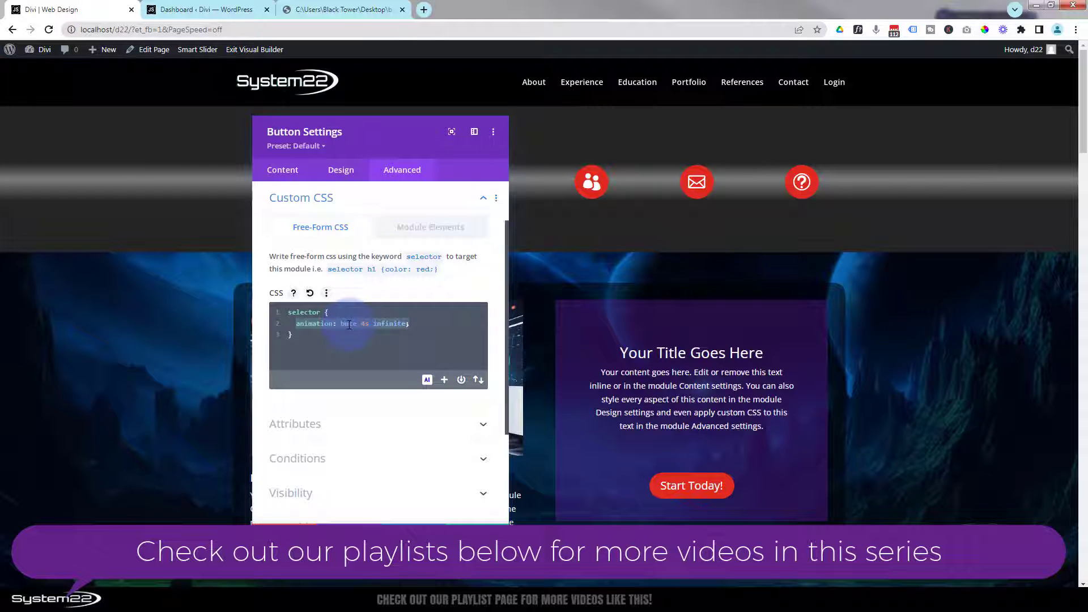
{"action": "left_click", "coordinate": [334, 335]}
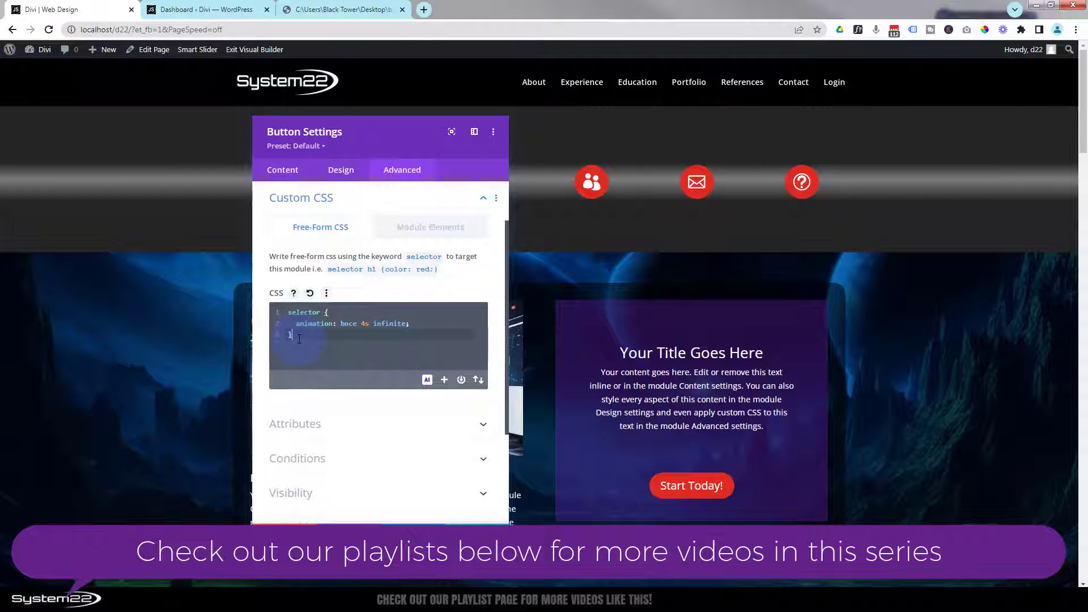
{"action": "key", "text": "Return"}
{"action": "key", "text": "Return"}
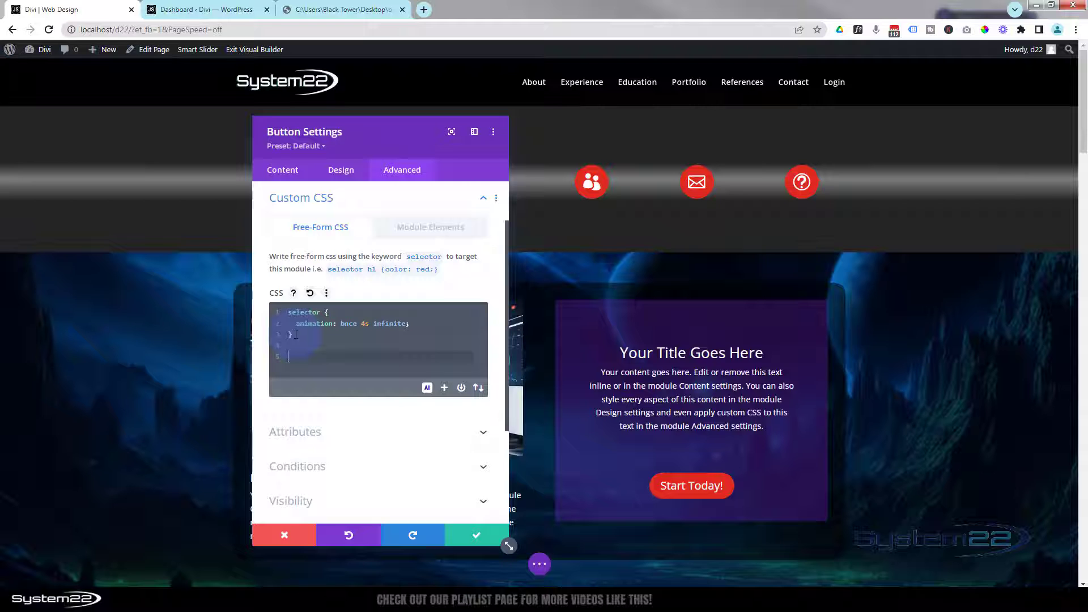
{"action": "type", "text": "@keyfr"}
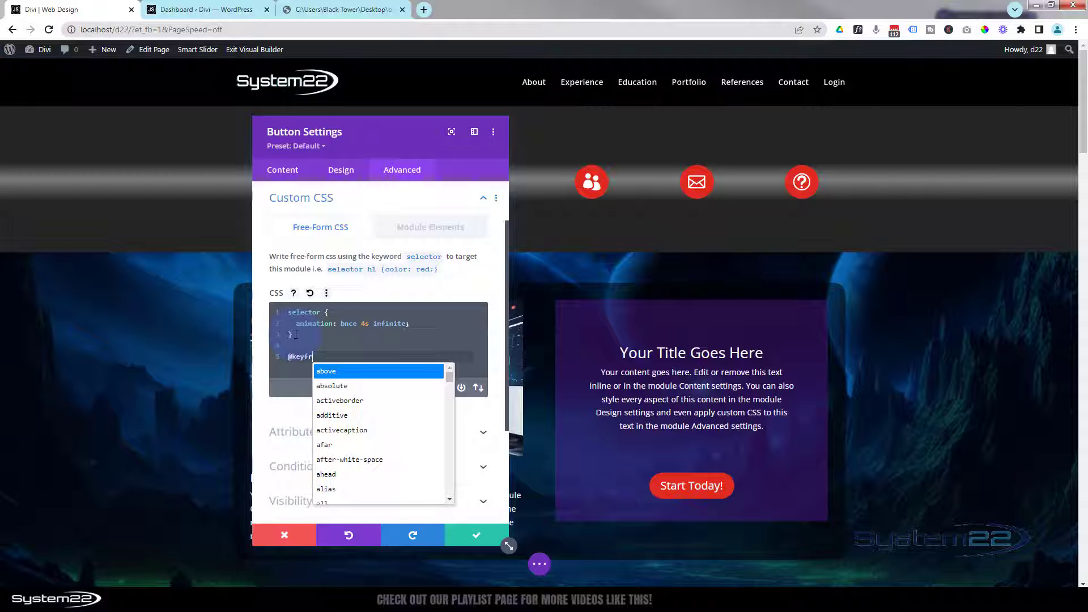
{"action": "type", "text": "ames"}
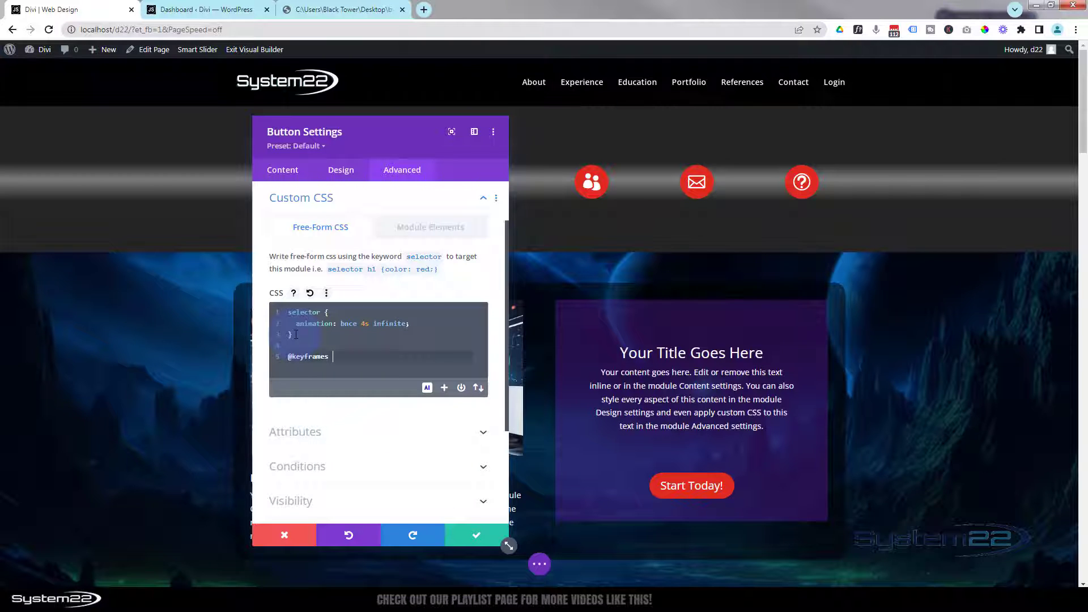
{"action": "type", "text": " bnc"}
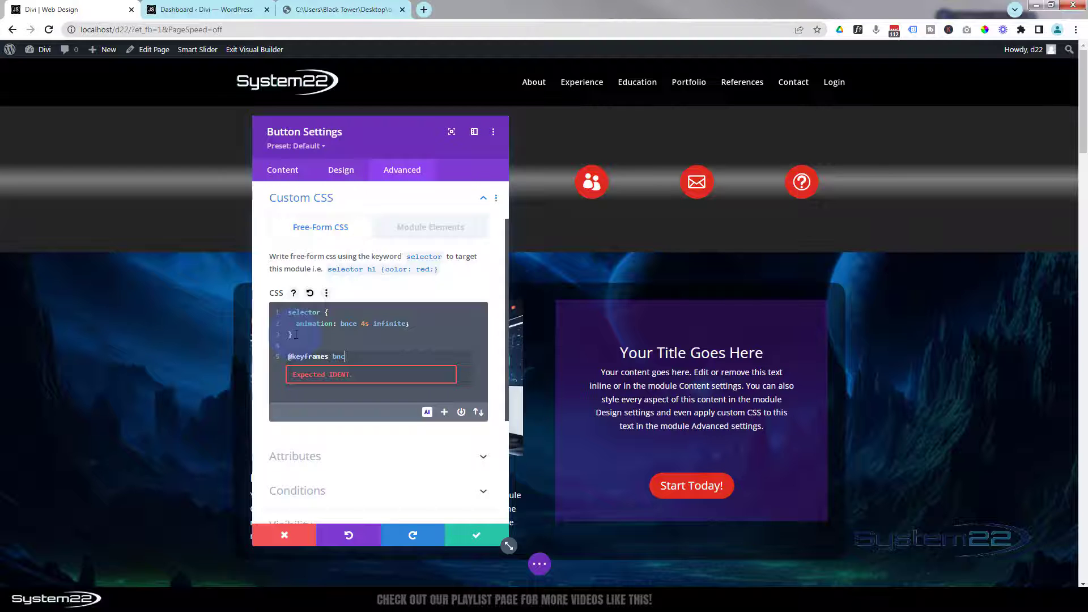
{"action": "type", "text": "e {"}
{"action": "key", "text": "Return"}
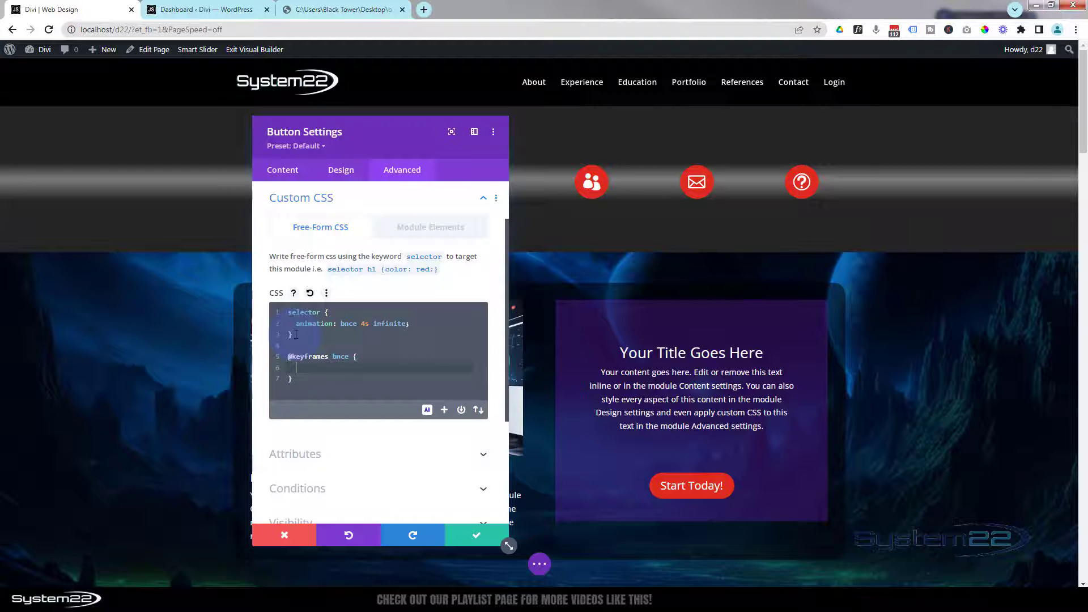
{"action": "type", "text": "0%"}
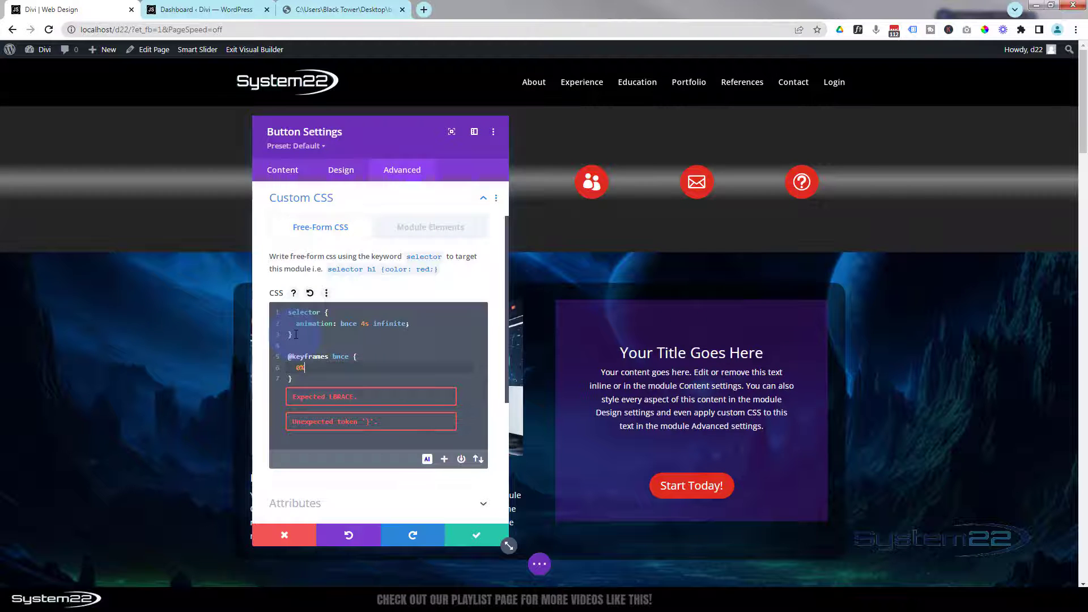
{"action": "type", "text": ", 20%, 50%"}
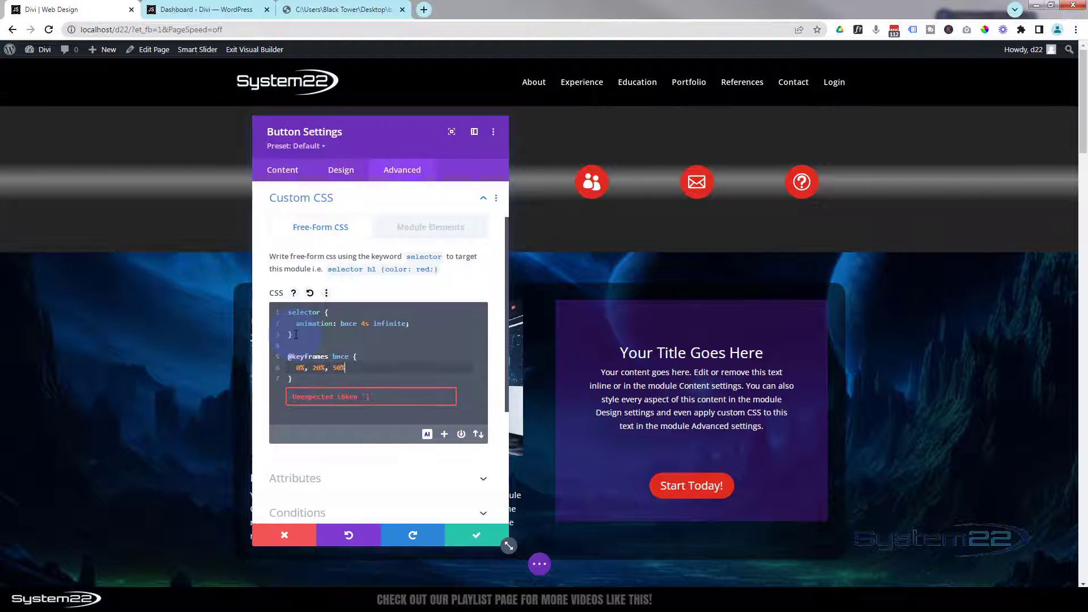
{"action": "type", "text": ",80%, 100%"}
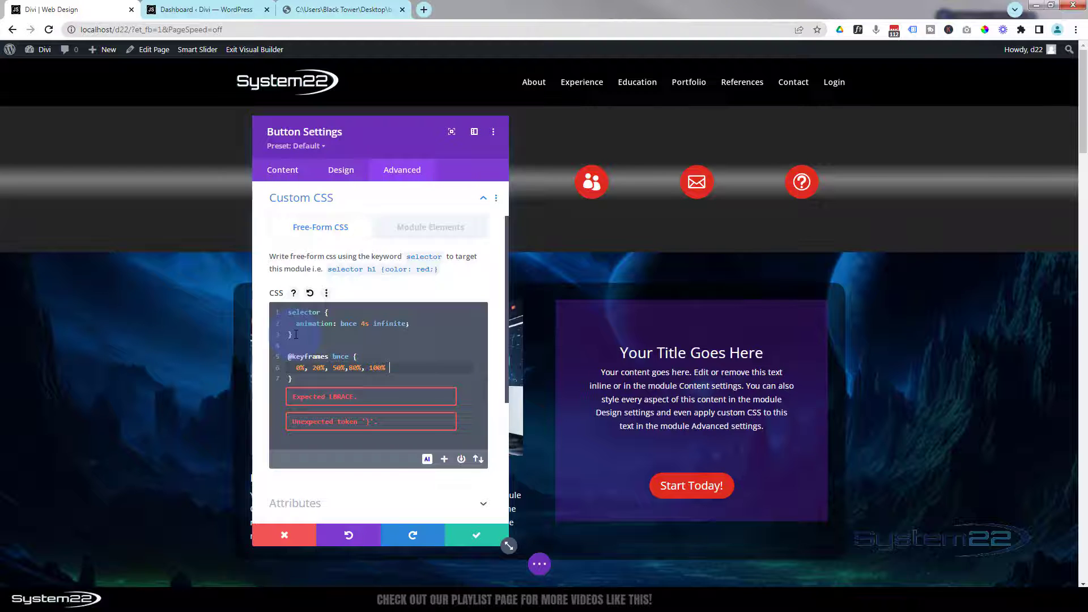
{"action": "type", "text": "{"}
{"action": "key", "text": "Return"}
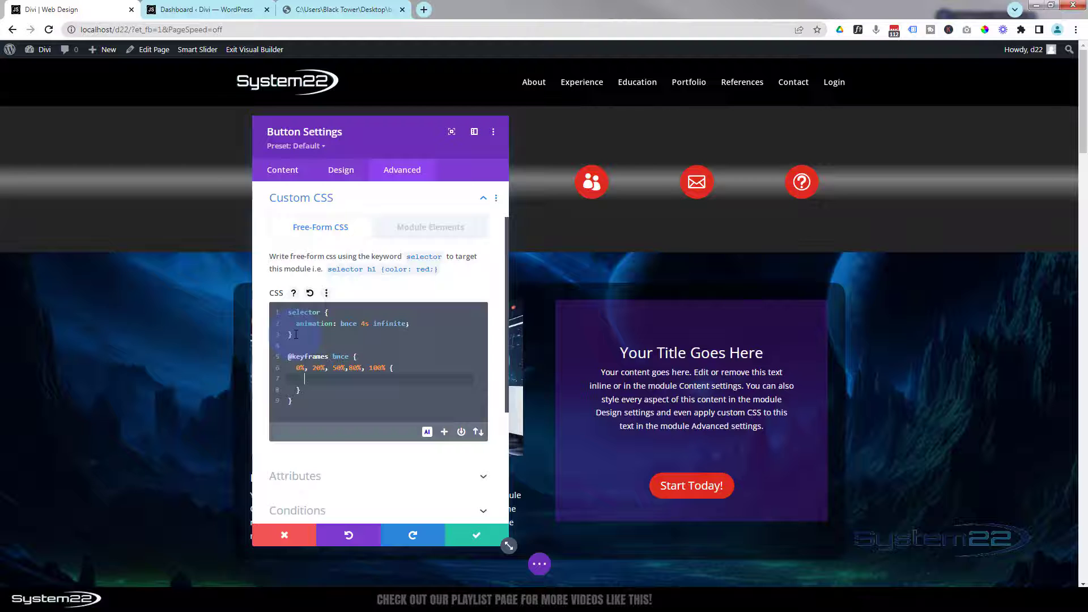
- Add transform:translate(0) to the shared step, then duplicate that step block as a 40% step
{"action": "type", "text": "transform:"}
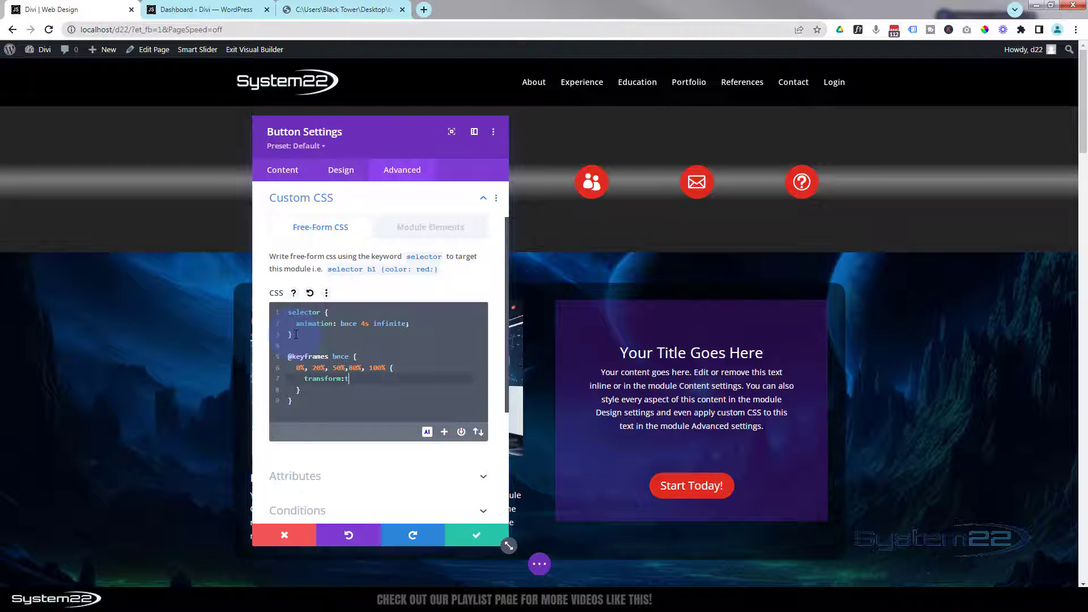
{"action": "type", "text": "translate"}
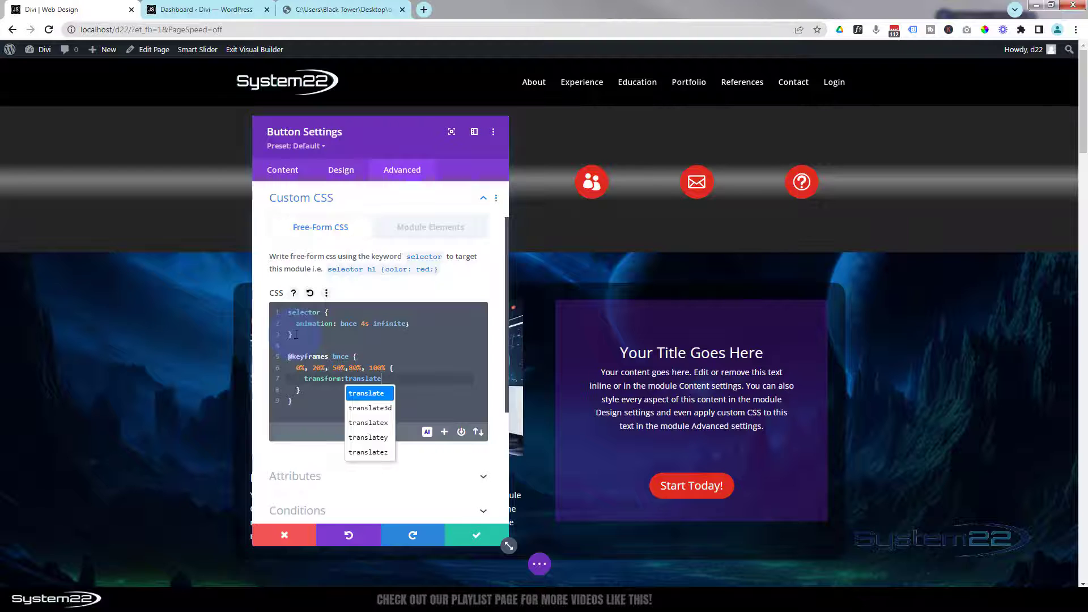
{"action": "type", "text": "("}
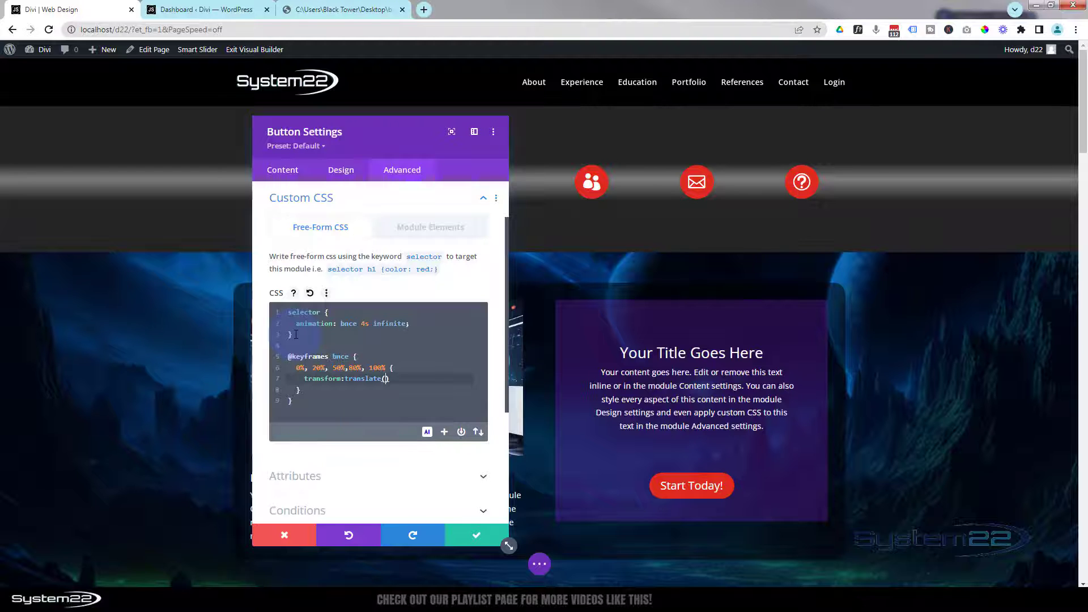
{"action": "type", "text": "0"}
{"action": "left_click_drag", "start_coordinate": [299, 368], "coordinate": [314, 389]}
{"action": "key", "text": "ctrl+c"}
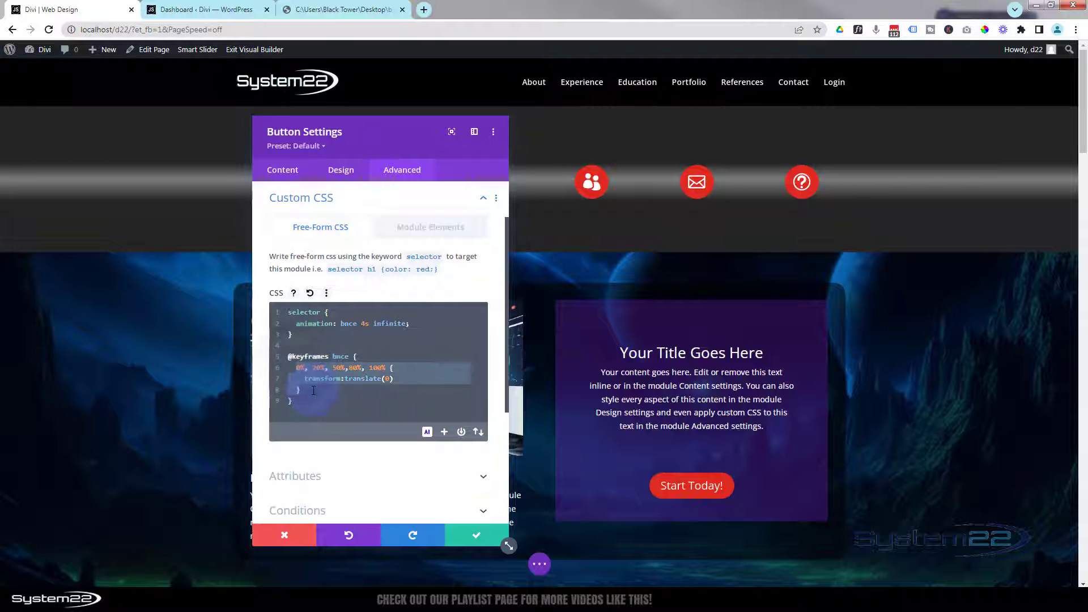
{"action": "left_click", "coordinate": [314, 390]}
{"action": "key", "text": "Return"}
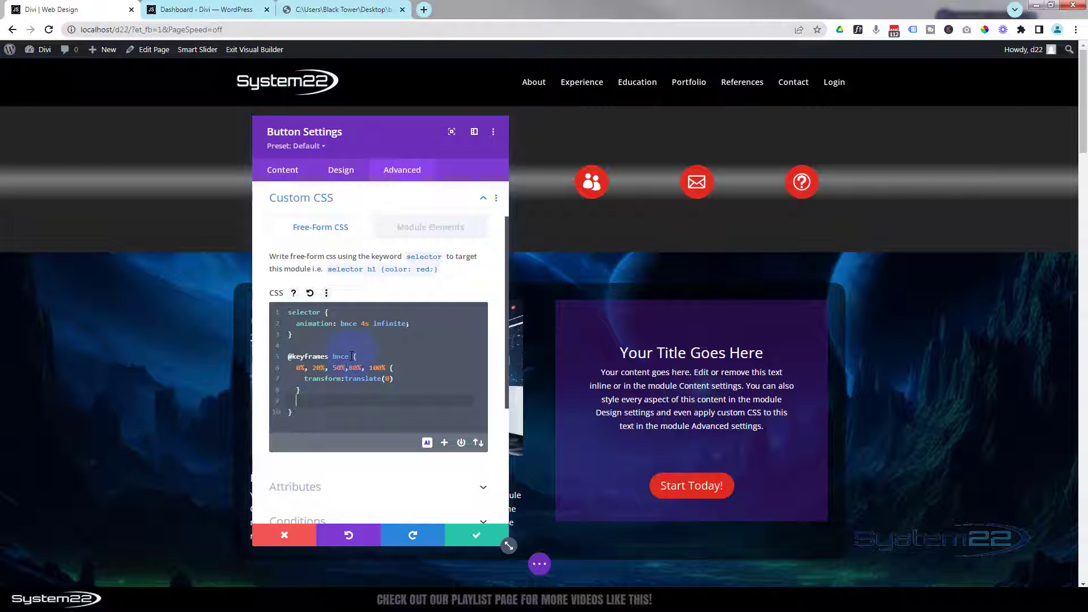
{"action": "key", "text": "ctrl+v"}
{"action": "key", "text": "ctrl+v"}
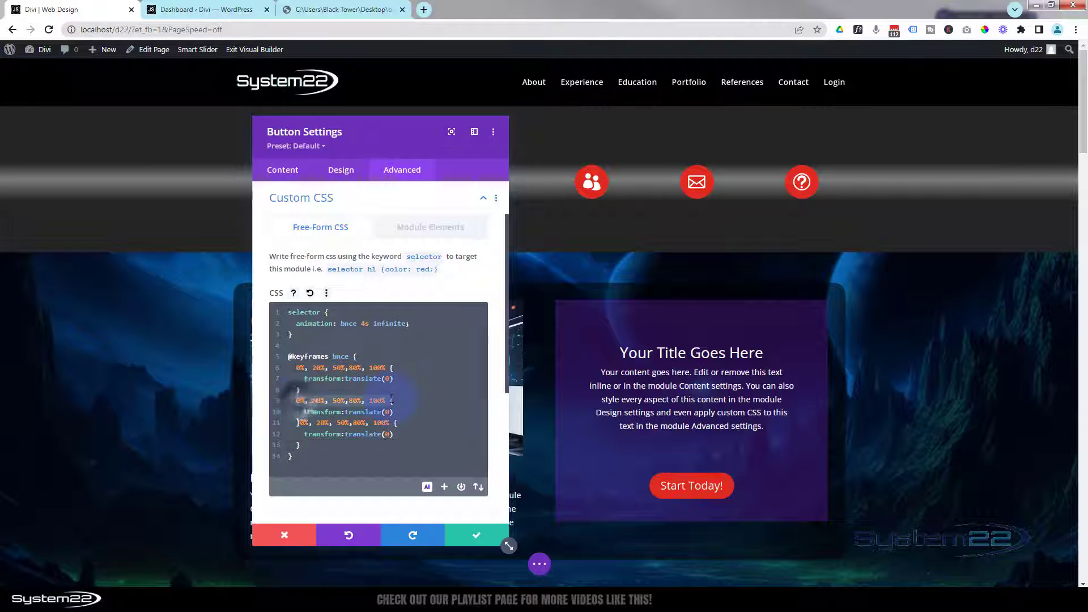
{"action": "left_click_drag", "start_coordinate": [298, 401], "coordinate": [380, 400]}
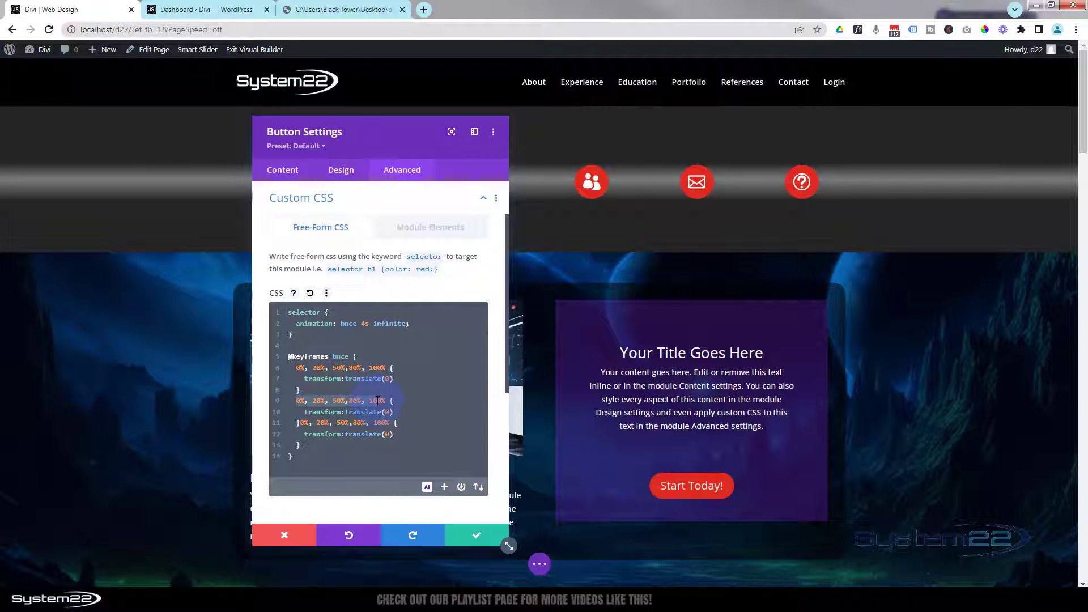
{"action": "type", "text": "40%"}
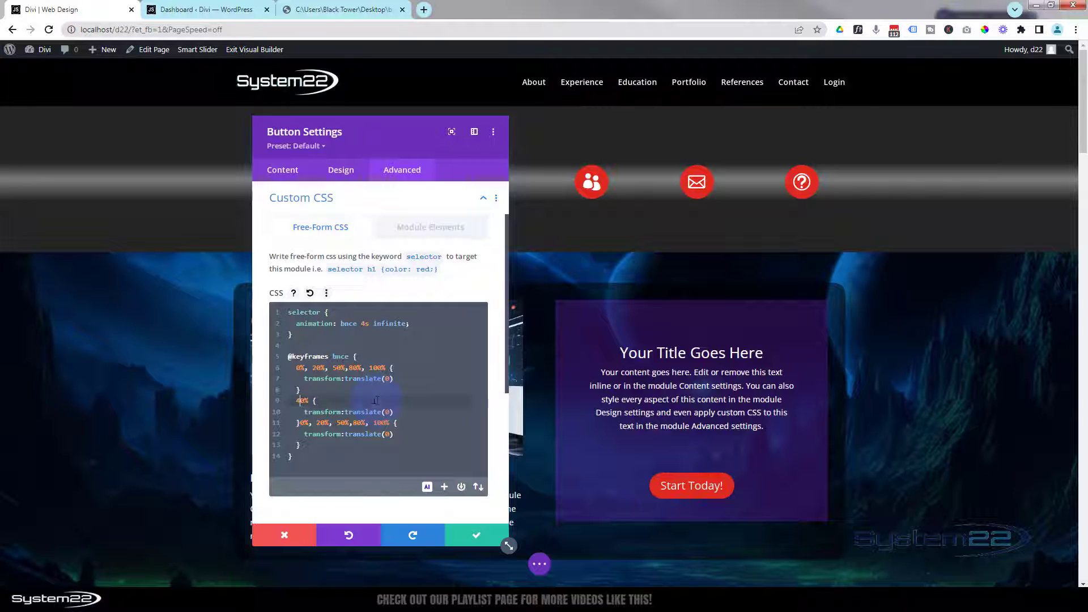
- Put another copy of the step on its own line and rename it 60%
{"action": "left_click", "coordinate": [300, 423]}
{"action": "key", "text": "Return"}
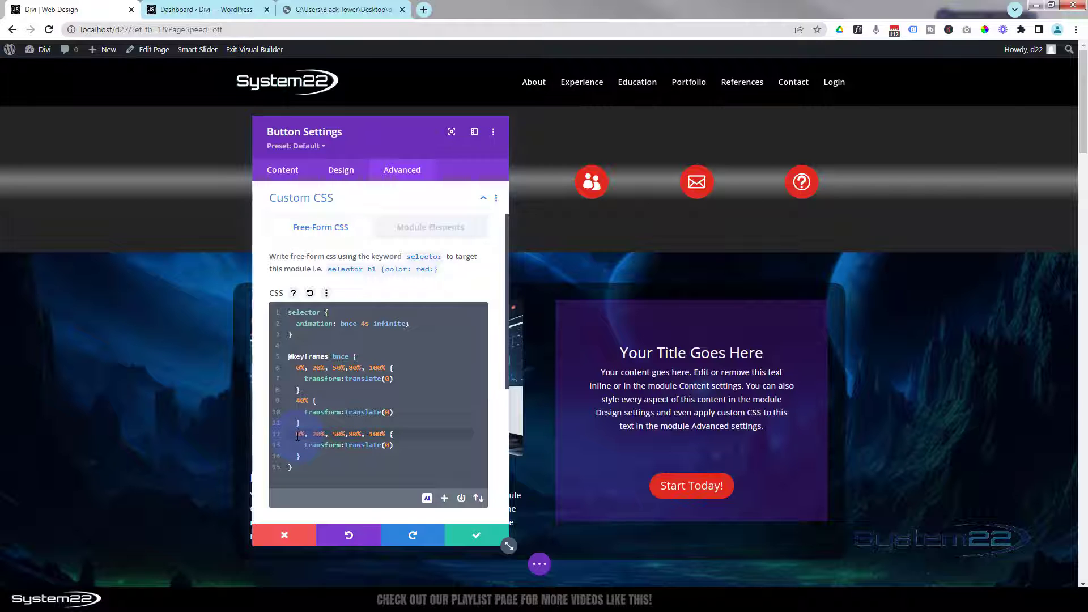
{"action": "left_click", "coordinate": [297, 434]}
{"action": "left_click_drag", "start_coordinate": [297, 434], "coordinate": [379, 435]}
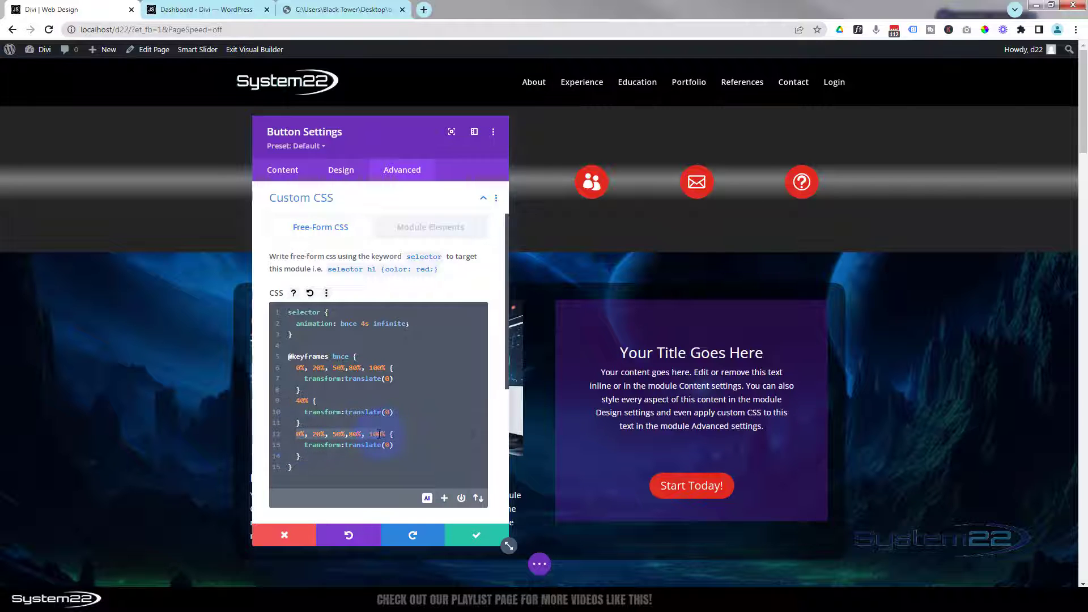
{"action": "type", "text": "6"}
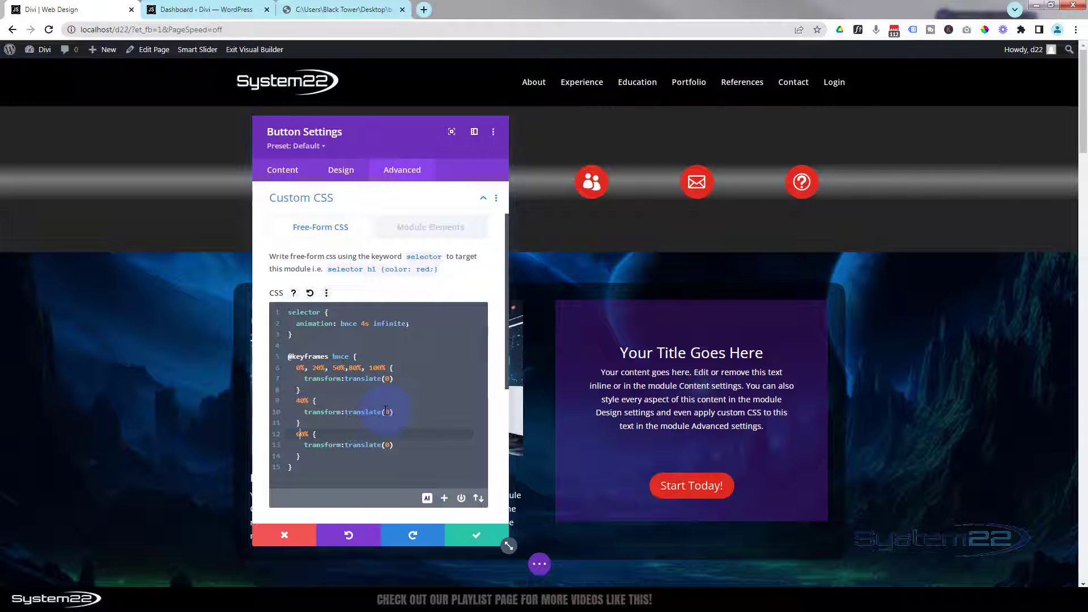
- Set the 40% step to translate(-20px) and the 60% step to translate(-10px)
{"action": "left_click", "coordinate": [388, 412]}
{"action": "type", "text": "-20p"}
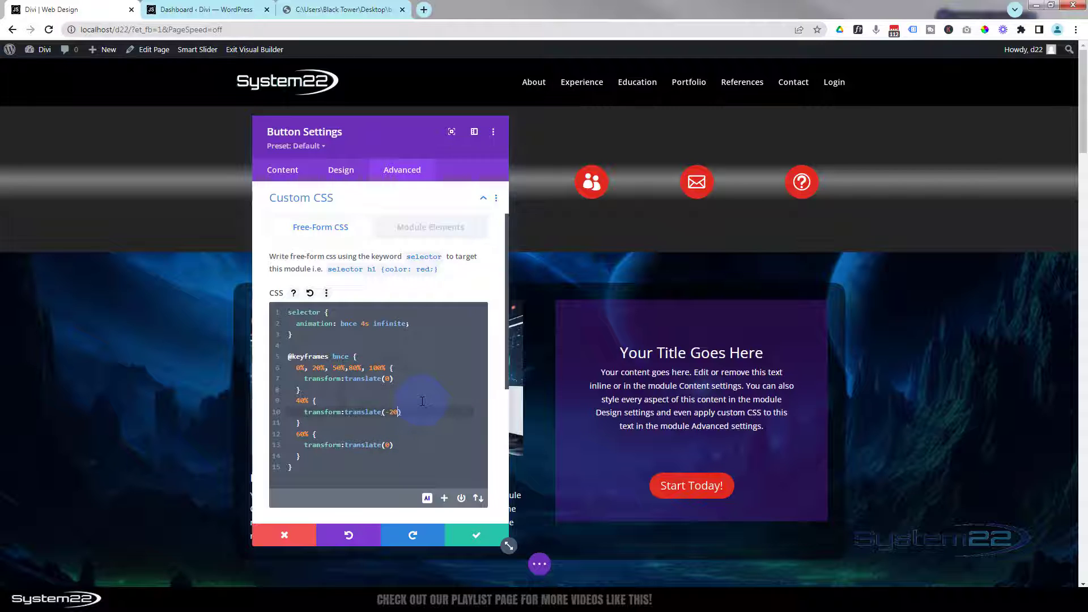
{"action": "type", "text": "x"}
{"action": "double_click", "coordinate": [386, 444]}
{"action": "type", "text": "-10px"}
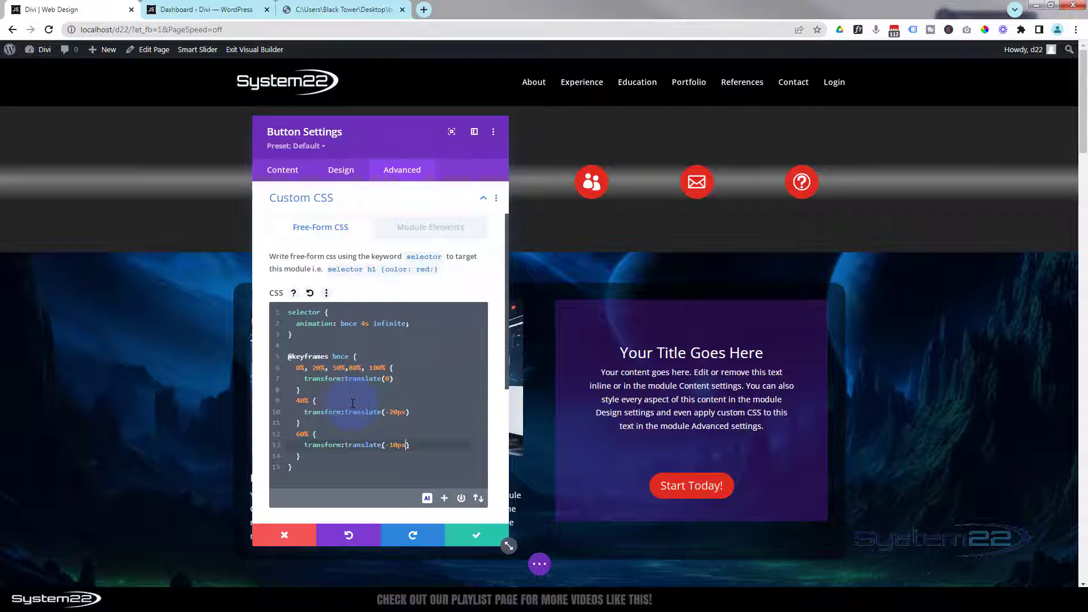
- Change translate to translateY on lines 7, 10 and 13 of the keyframes
{"action": "left_click", "coordinate": [382, 379]}
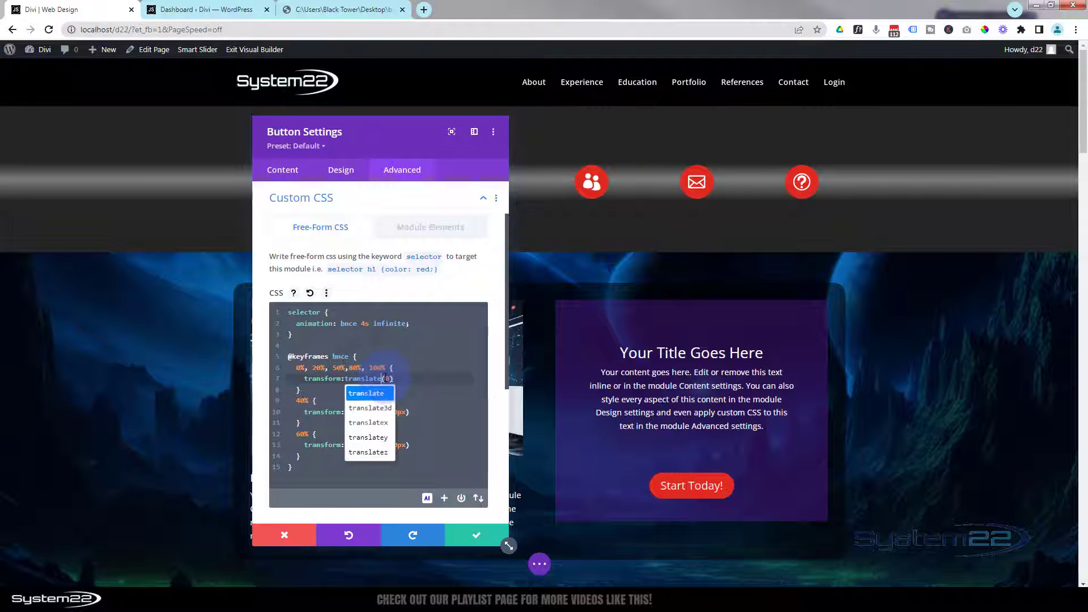
{"action": "type", "text": "Y"}
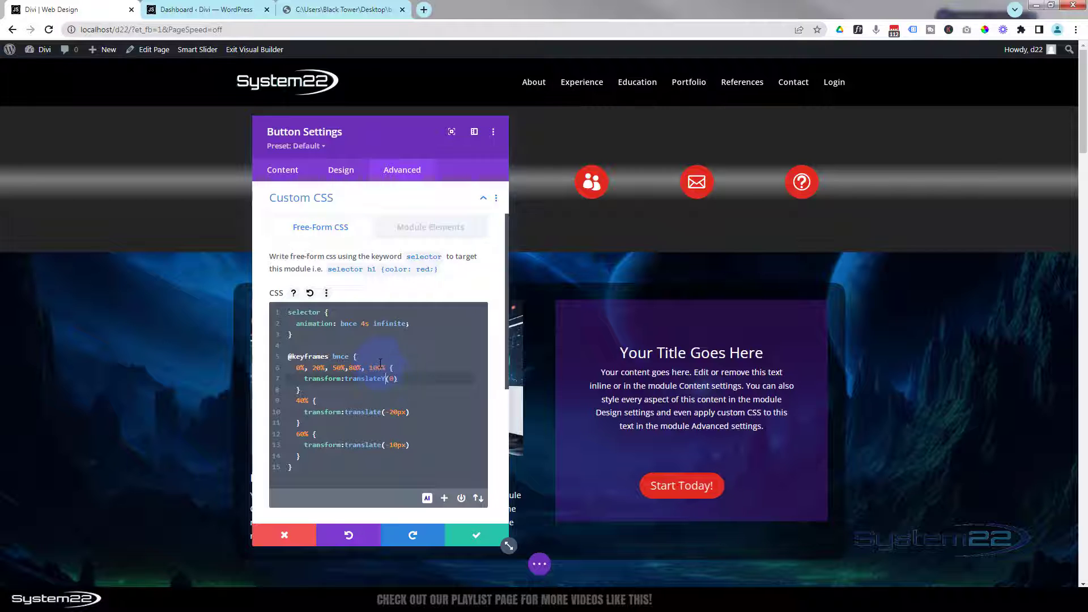
{"action": "left_click", "coordinate": [382, 413]}
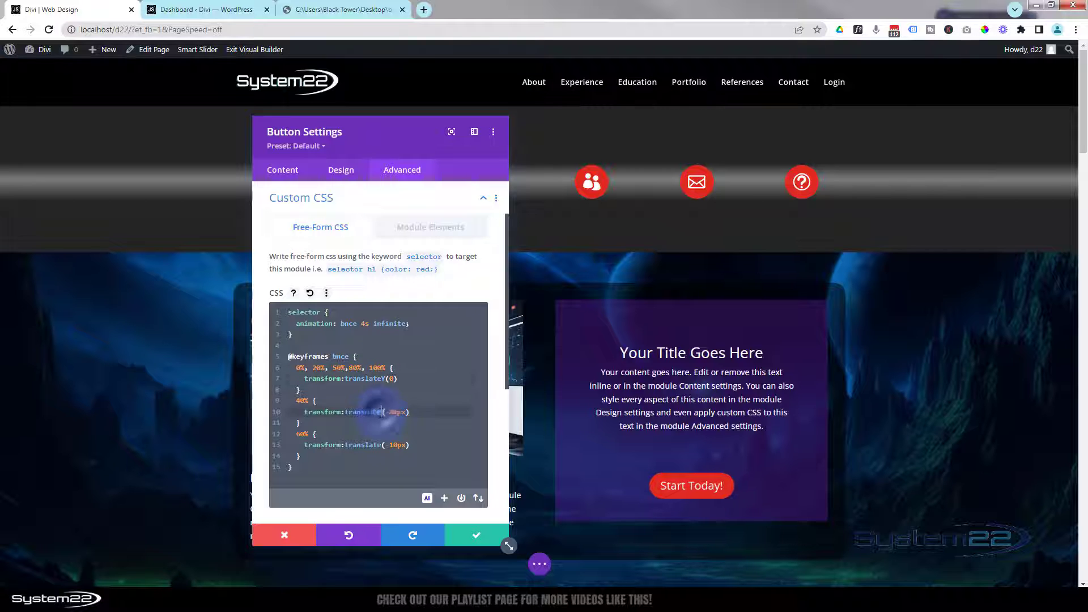
{"action": "type", "text": "Y"}
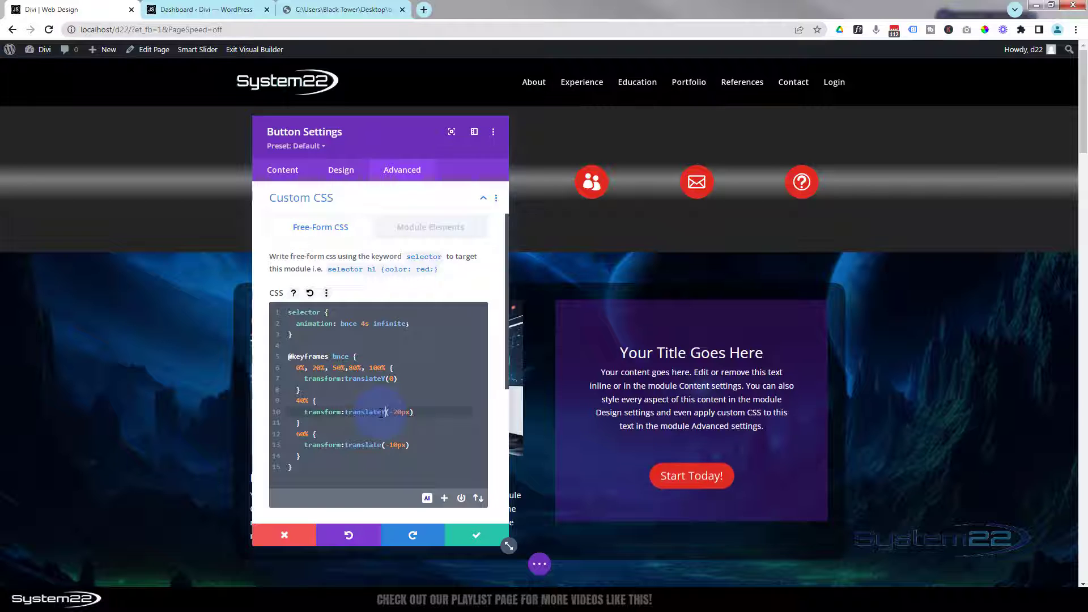
{"action": "left_click", "coordinate": [381, 445]}
{"action": "type", "text": "Y"}
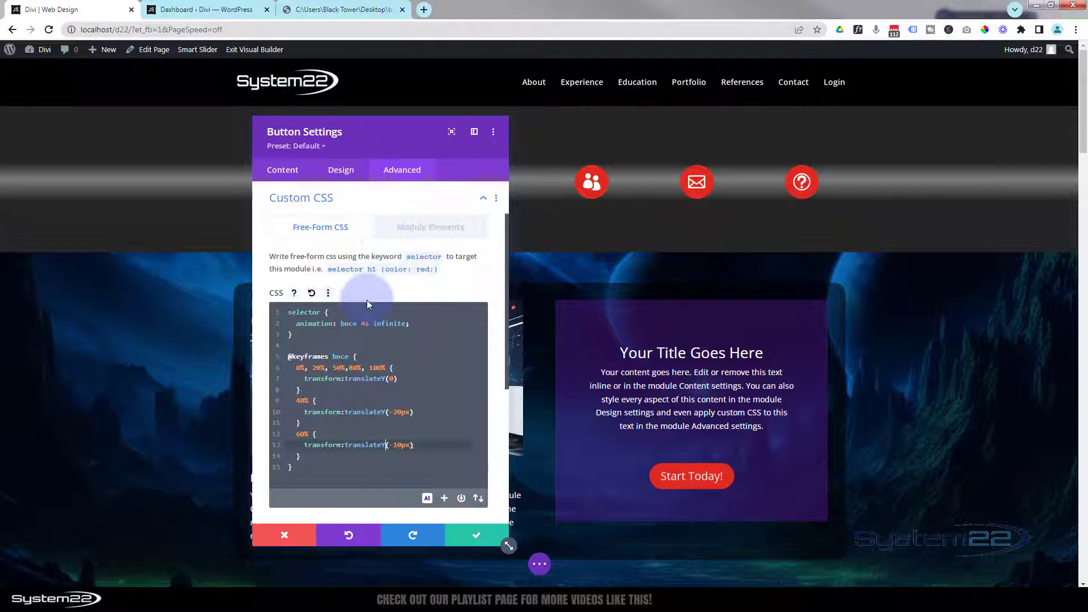
- Edit the animation duration on line 2, trying 2s before settling on 4s
{"action": "left_click", "coordinate": [361, 323]}
{"action": "key", "text": "BackSpace"}
{"action": "type", "text": "4"}
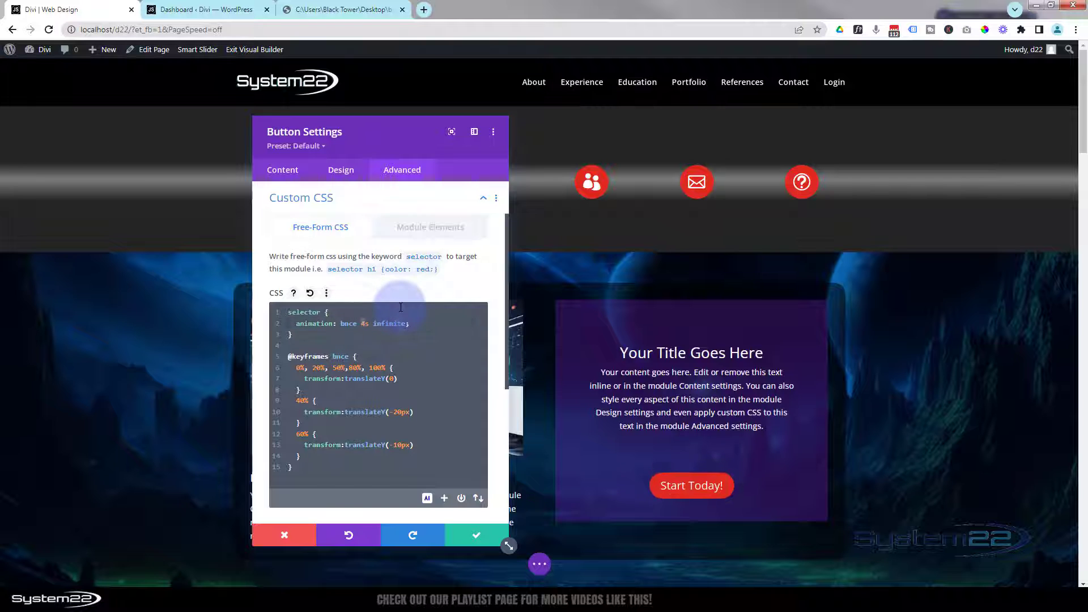
{"action": "key", "text": "BackSpace"}
{"action": "type", "text": "2"}
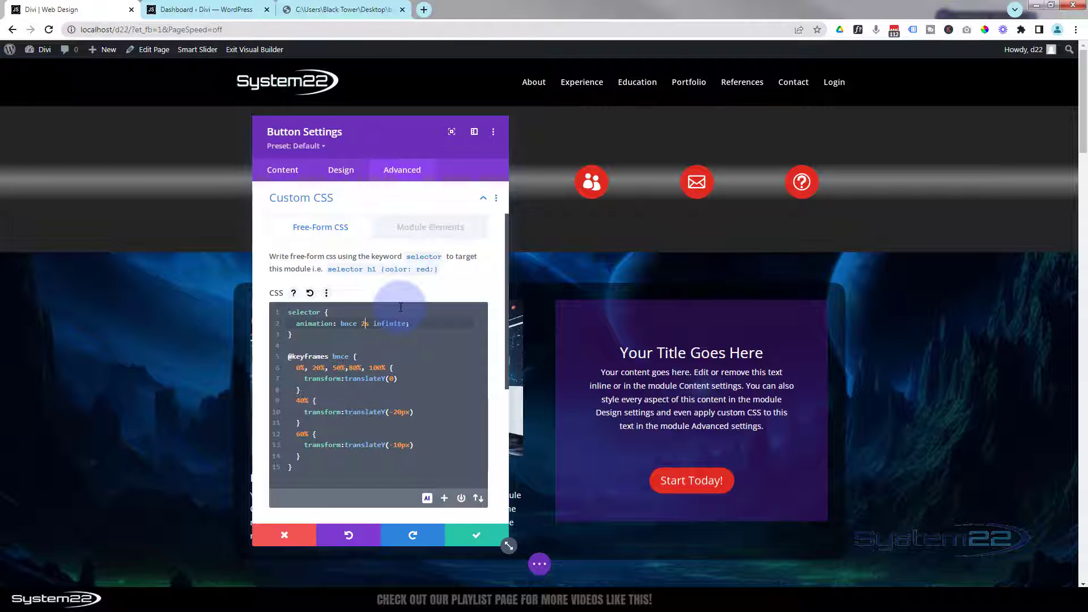
{"action": "left_click", "coordinate": [364, 323]}
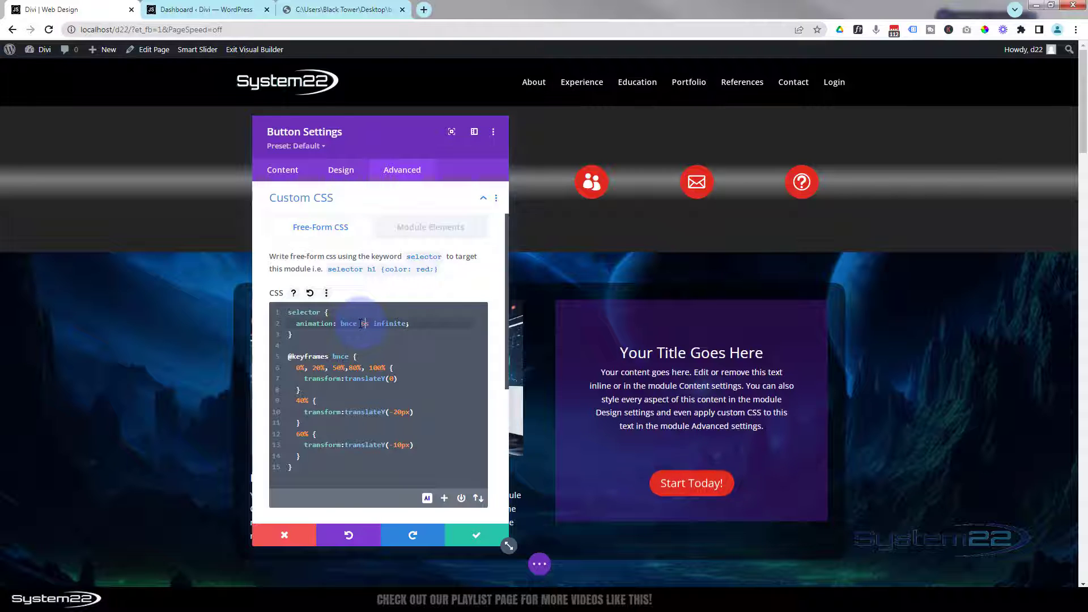
{"action": "left_click", "coordinate": [364, 324]}
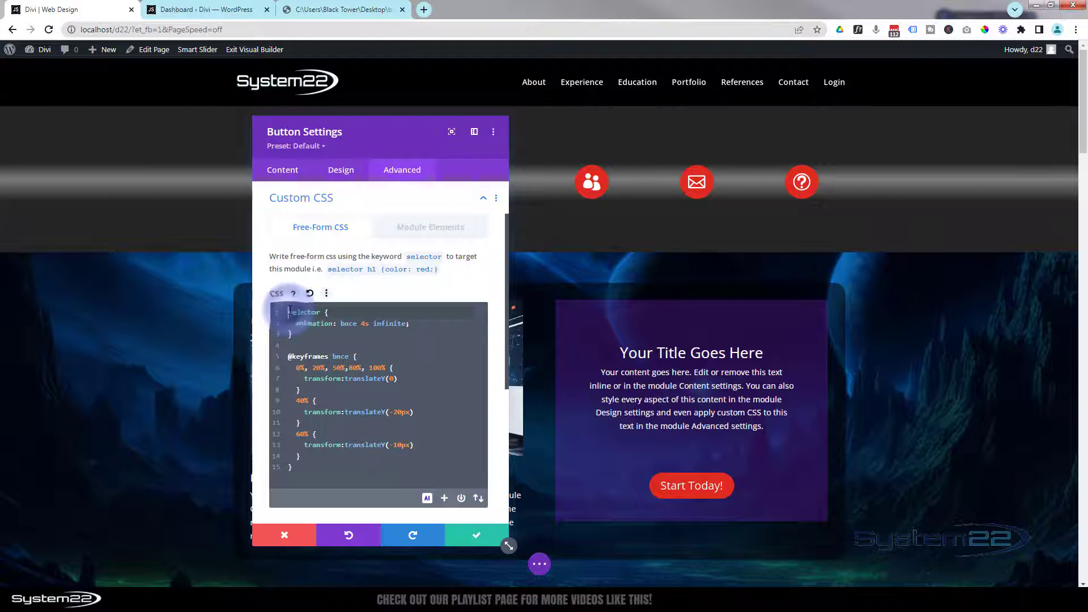
- Paste a copy of the selector rule below the keyframes as selector:hover with animation: none
{"action": "left_click_drag", "start_coordinate": [288, 312], "coordinate": [305, 331]}
{"action": "key", "text": "ctrl+c"}
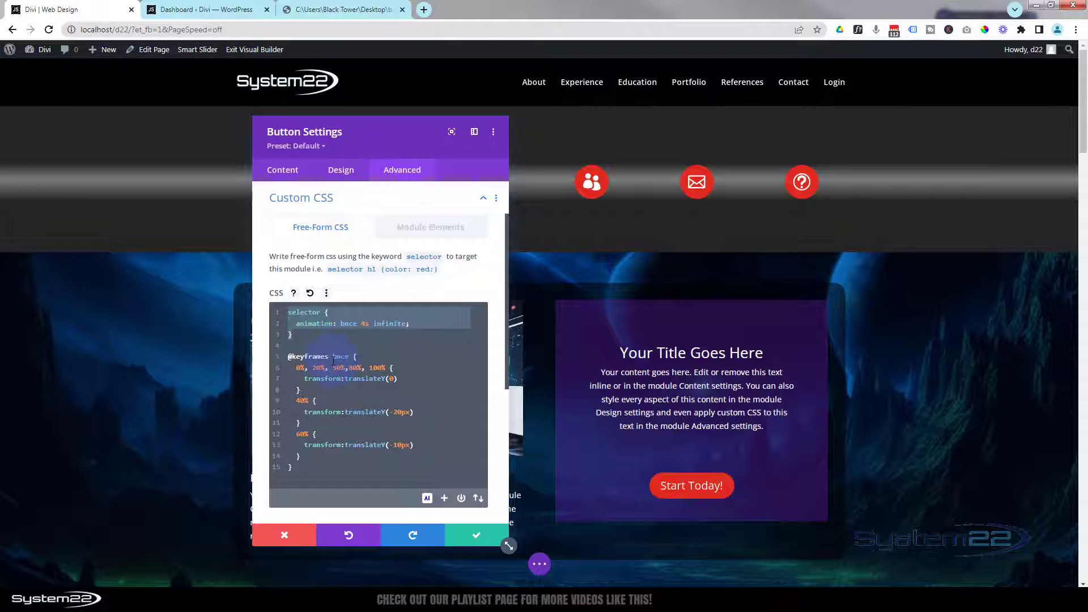
{"action": "left_click", "coordinate": [310, 473]}
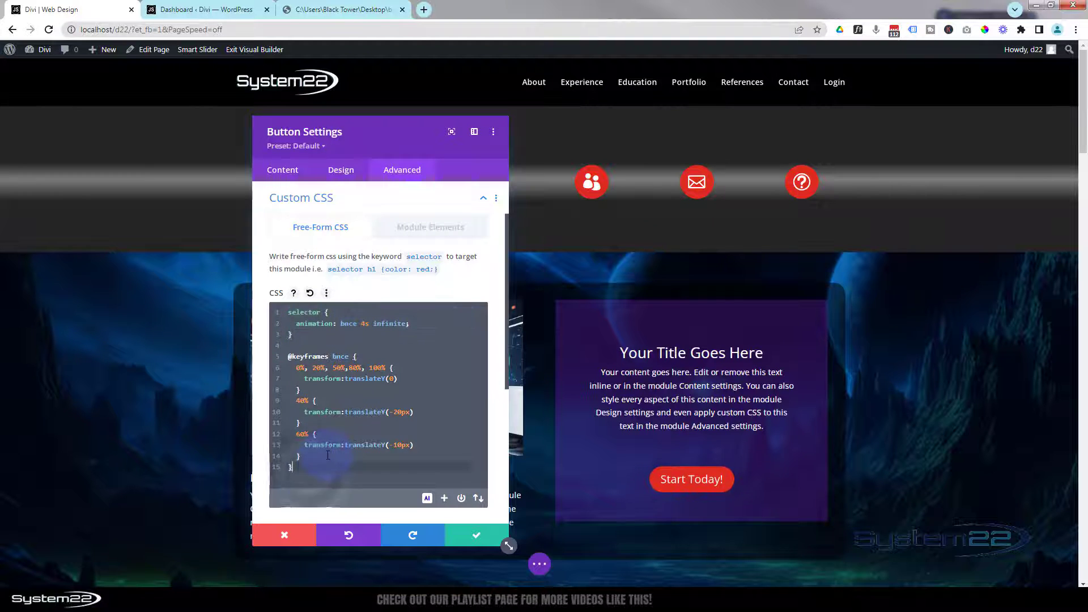
{"action": "key", "text": "Return"}
{"action": "key", "text": "Return"}
{"action": "key", "text": "ctrl+v"}
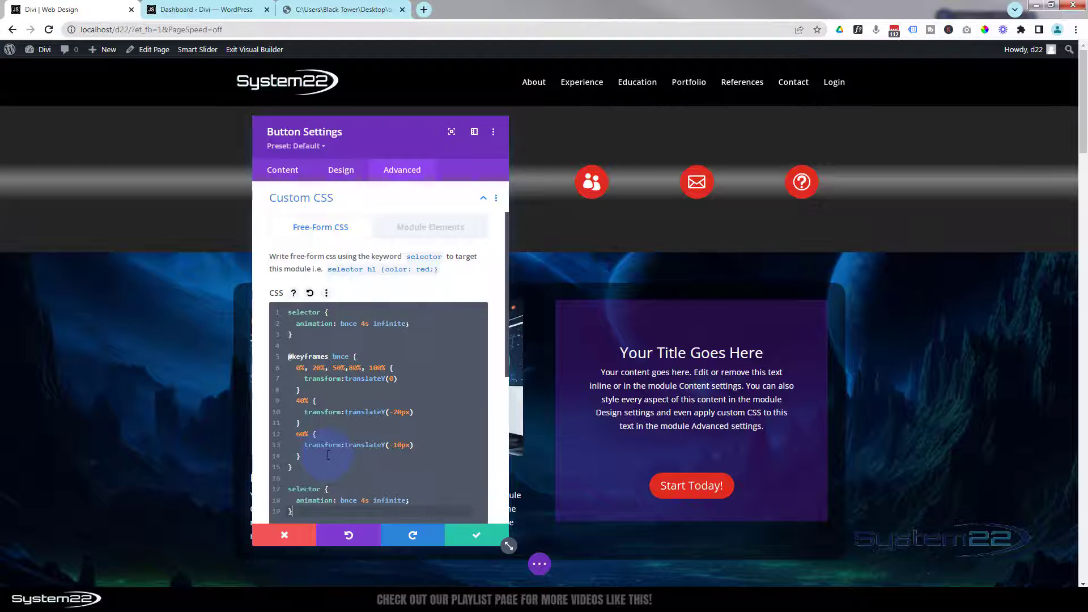
{"action": "left_click", "coordinate": [321, 489]}
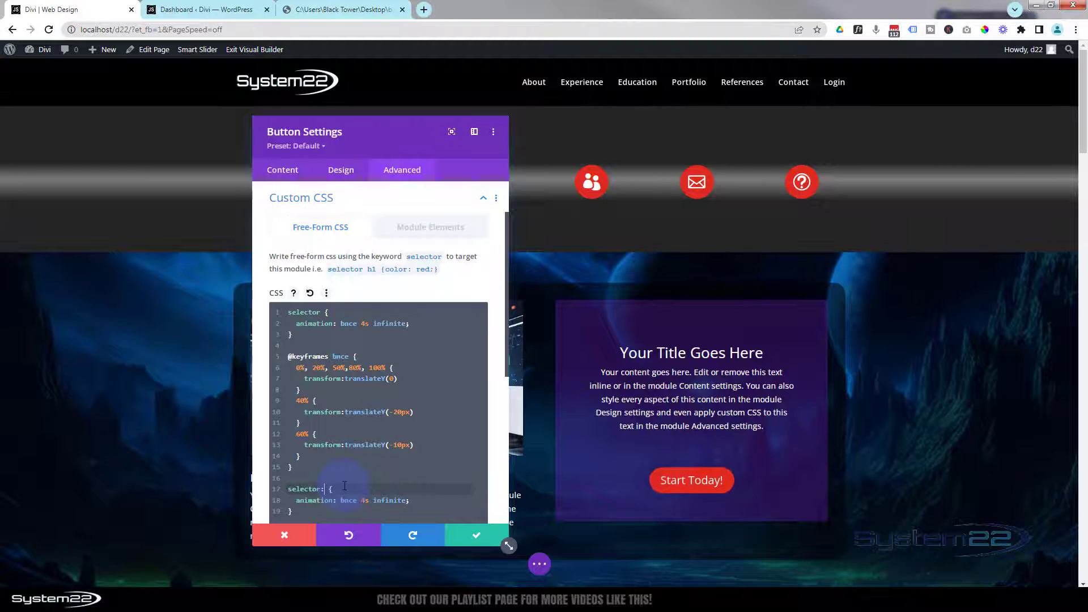
{"action": "type", "text": ":hover"}
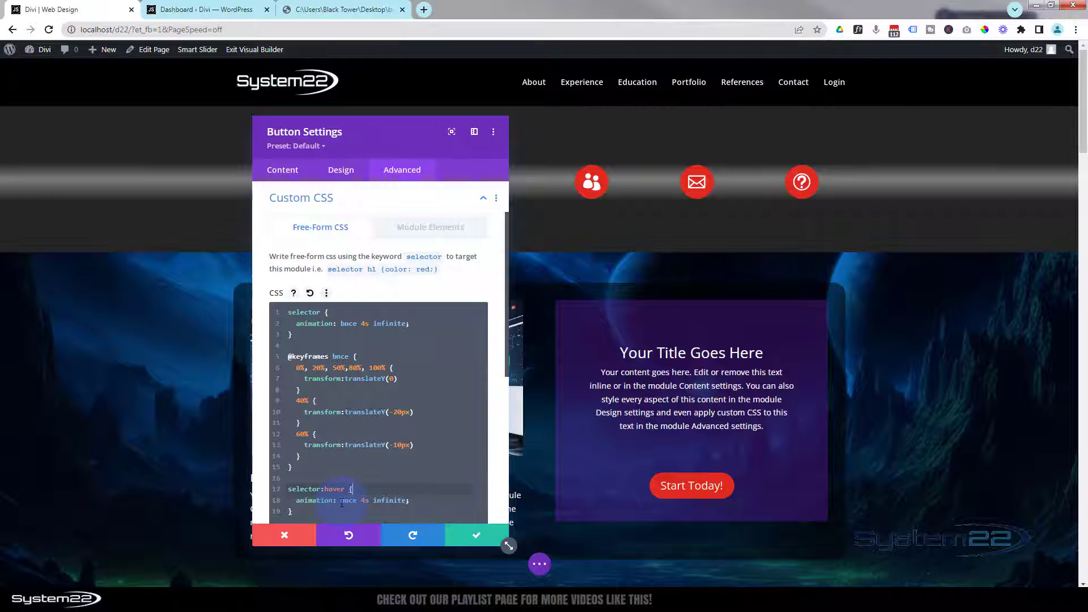
{"action": "left_click_drag", "start_coordinate": [341, 502], "coordinate": [401, 500]}
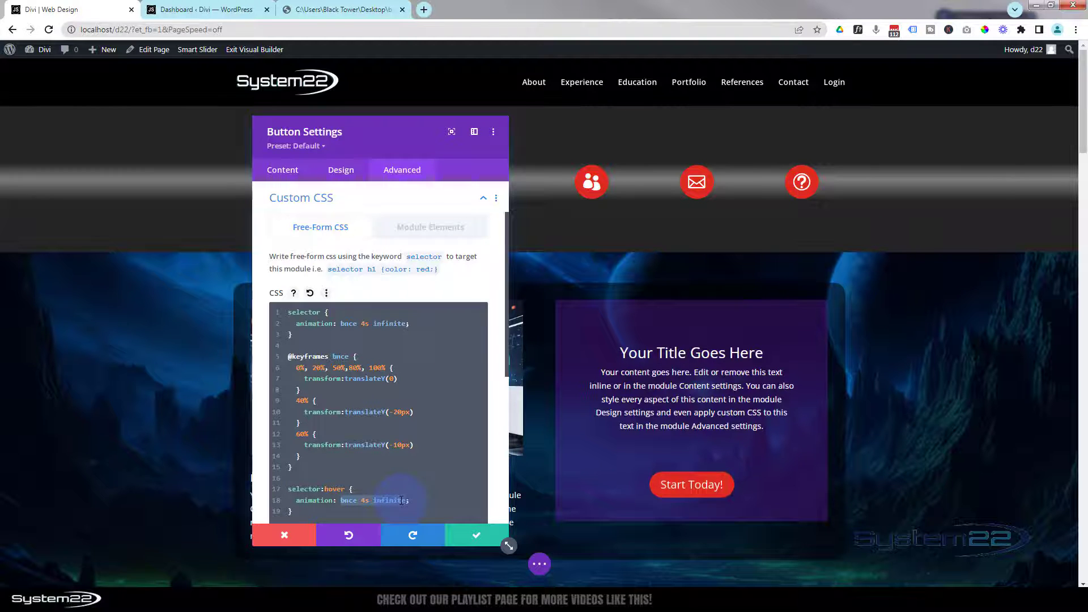
{"action": "type", "text": "n"}
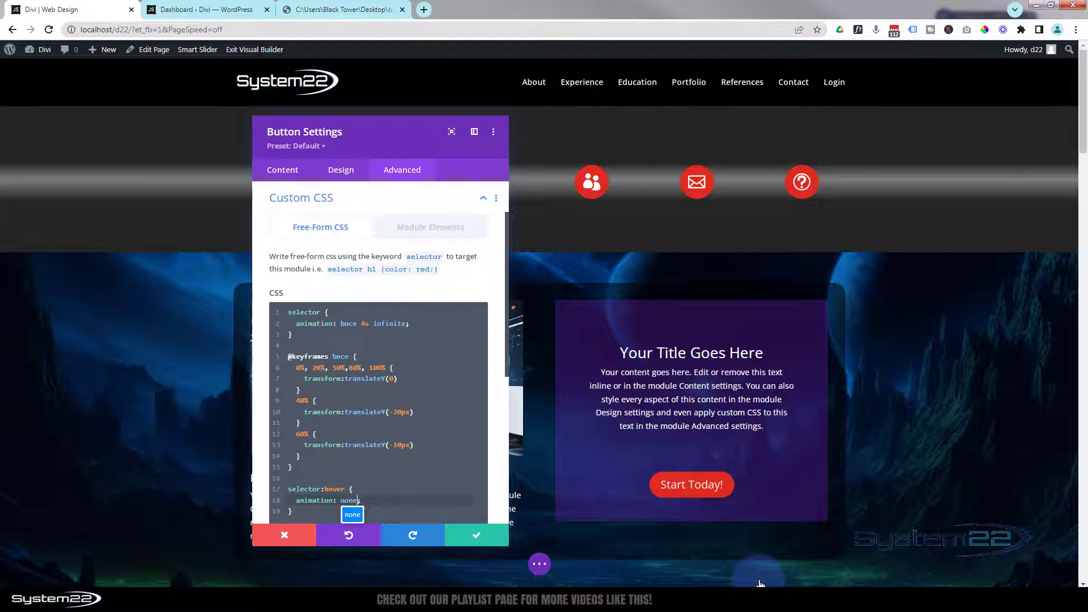
- Confirm the button's module settings, save the page from the bottom bar, and exit the Visual Builder
{"action": "left_click", "coordinate": [477, 539]}
{"action": "left_click", "coordinate": [478, 540]}
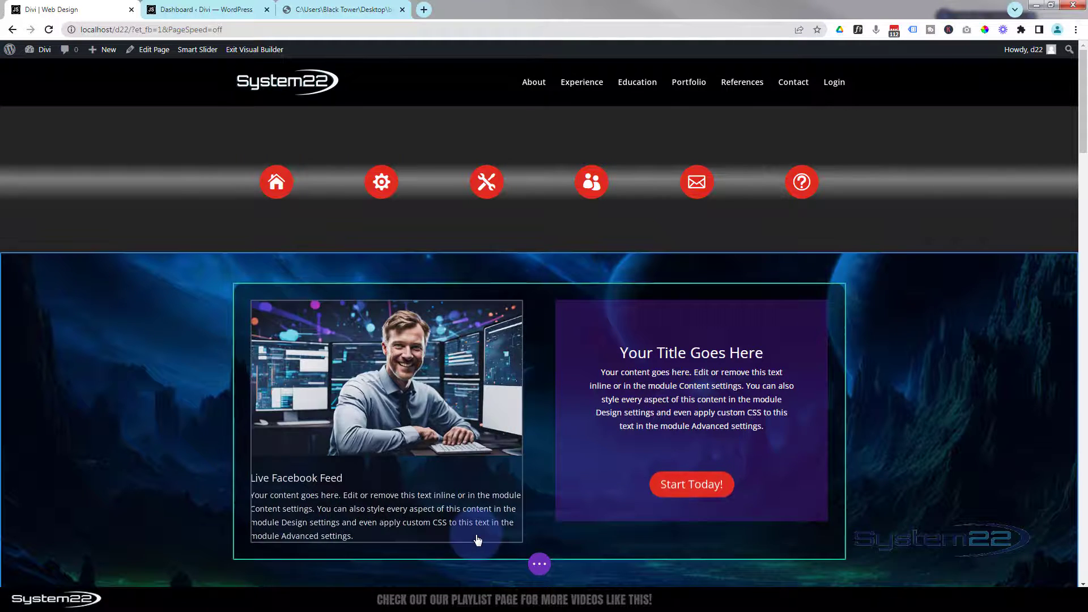
{"action": "left_click", "coordinate": [546, 567]}
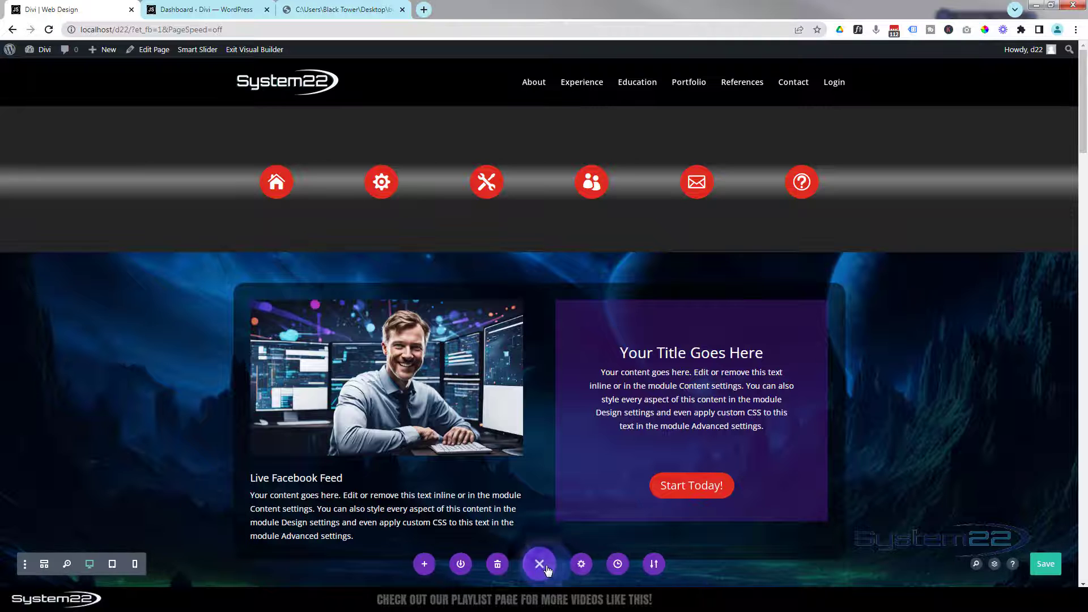
{"action": "left_click", "coordinate": [1046, 571]}
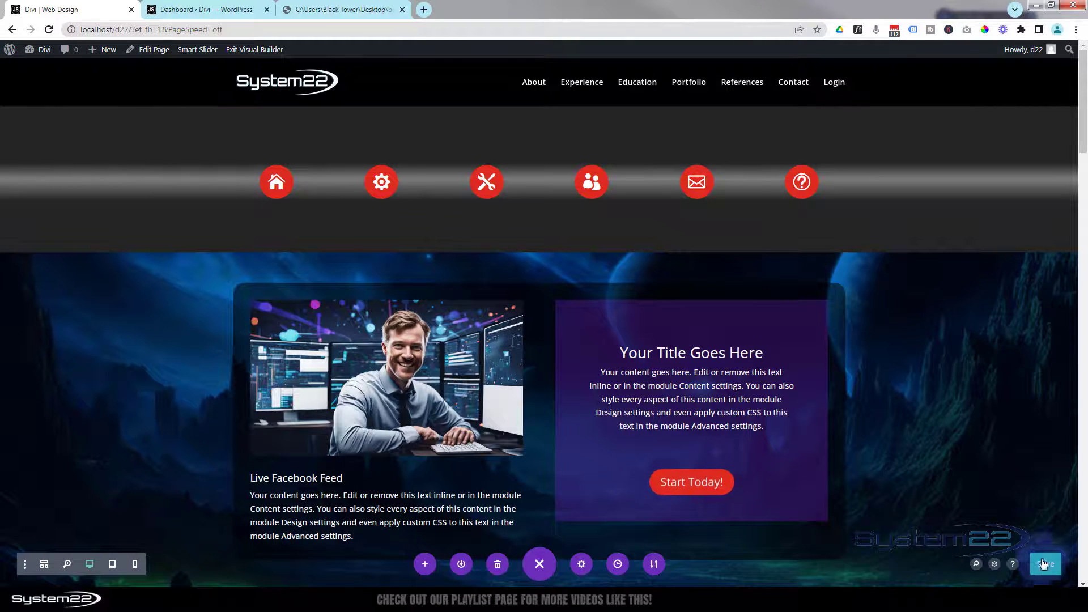
{"action": "left_click", "coordinate": [268, 51]}
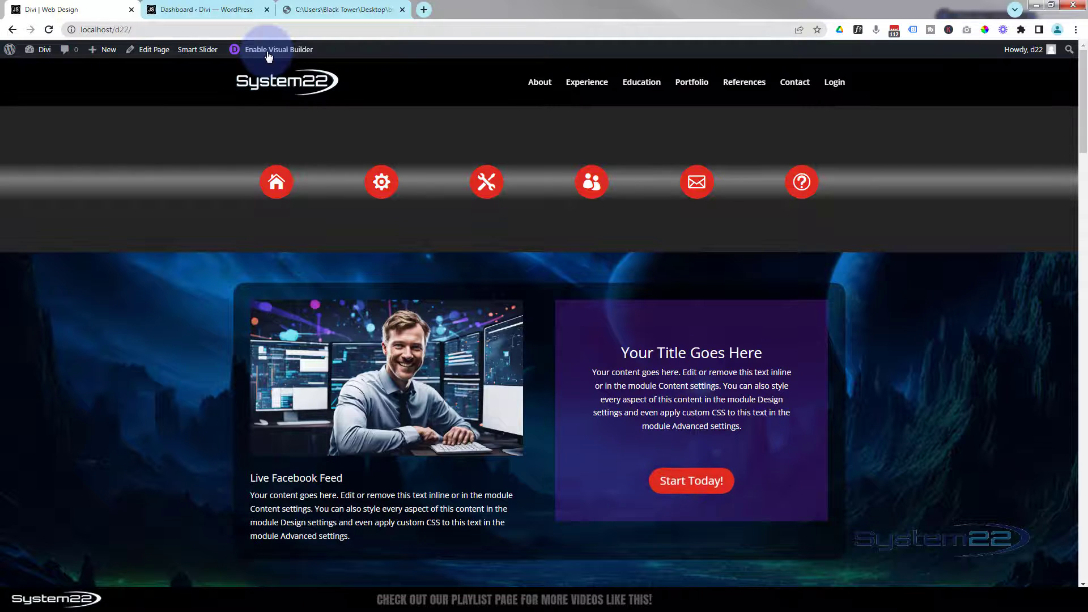
{"action": "key", "text": "ctrl+shift+i"}
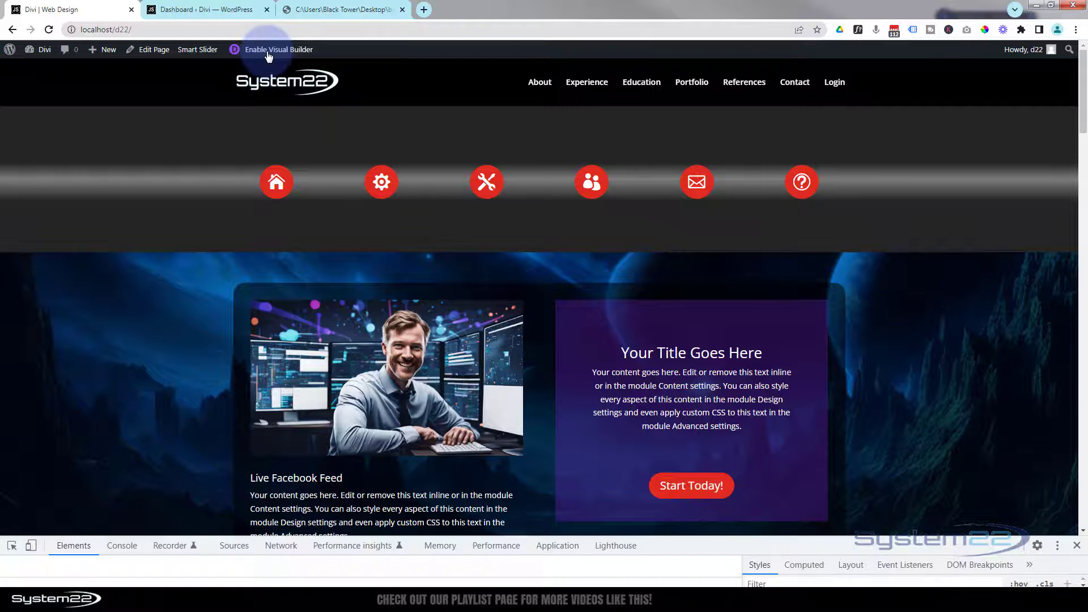
{"action": "left_click", "coordinate": [32, 545]}
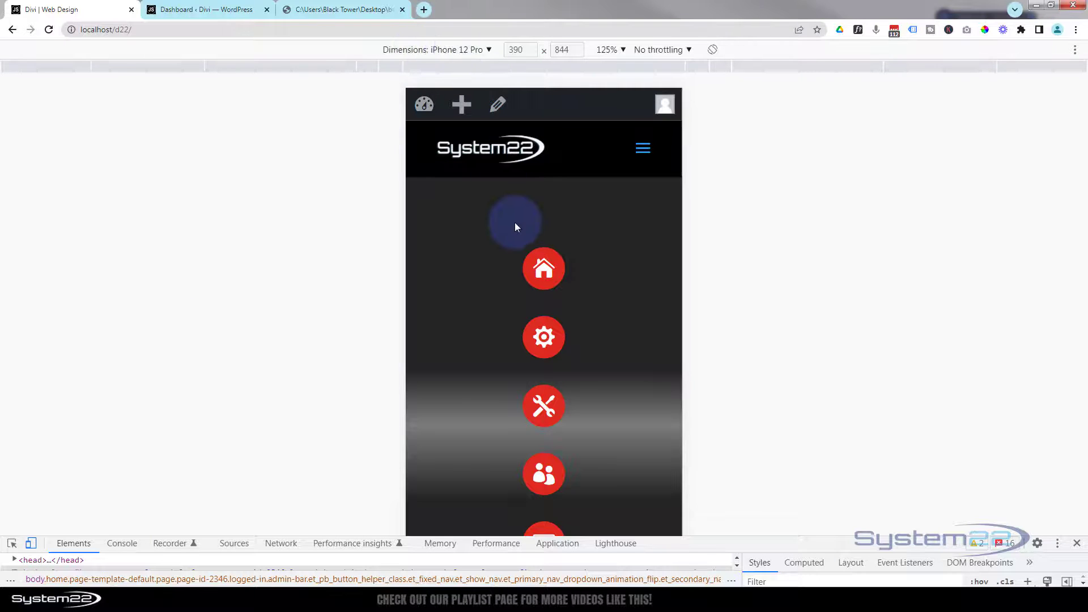
{"action": "scroll", "coordinate": [516, 223], "scroll_direction": "down", "scroll_amount": 12}
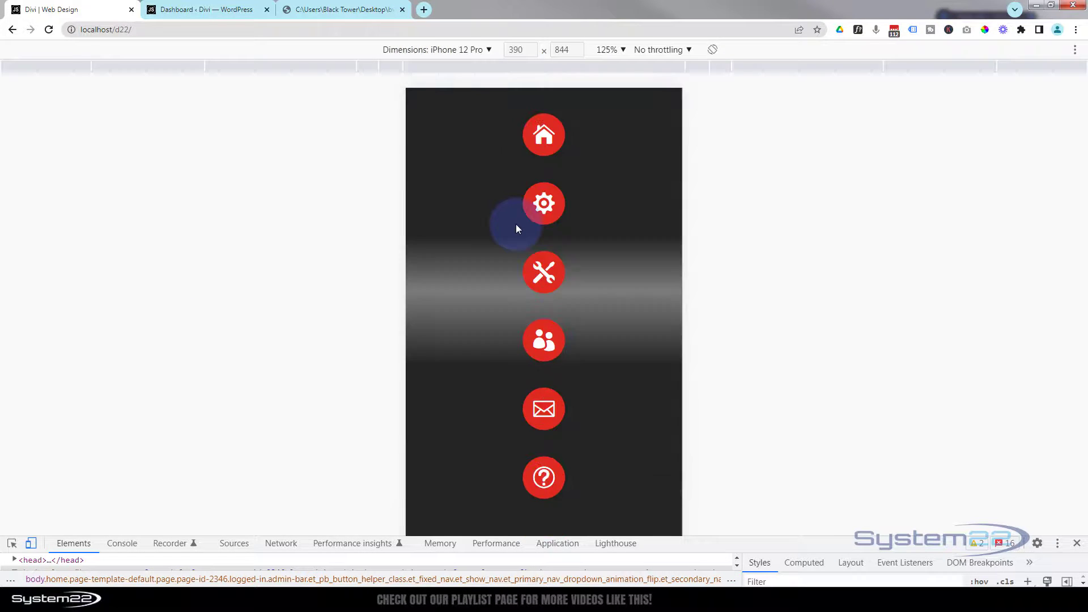
{"action": "scroll", "coordinate": [515, 223], "scroll_direction": "down", "scroll_amount": 2}
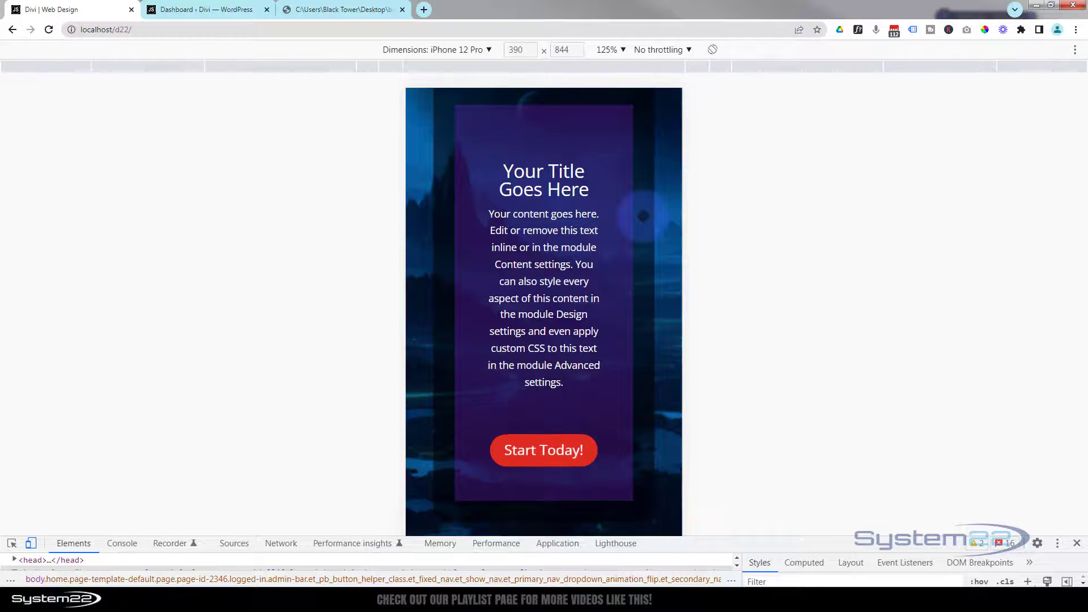
{"action": "left_click", "coordinate": [436, 49]}
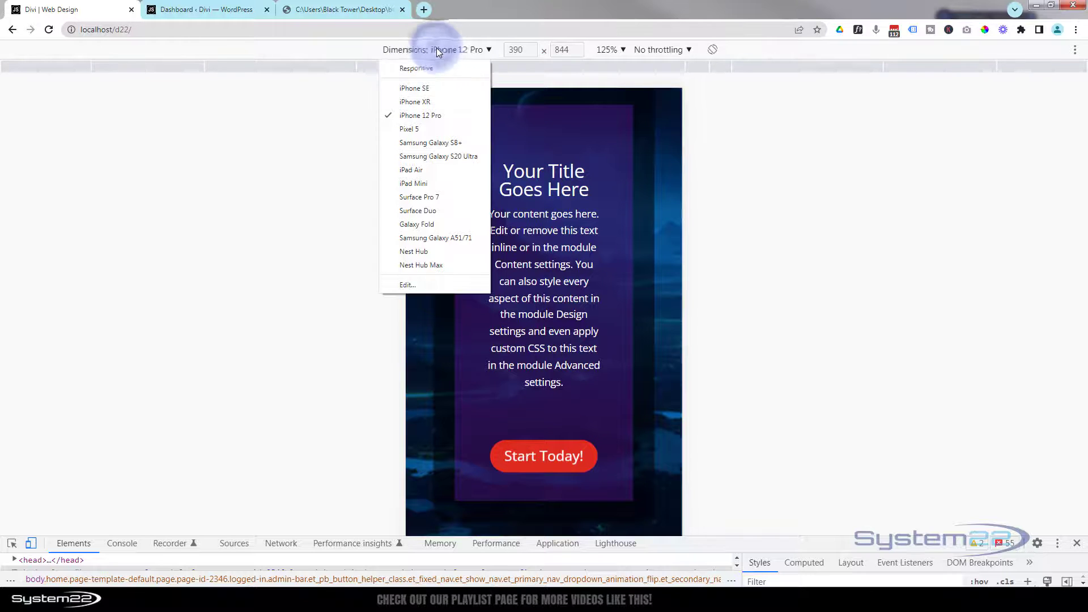
{"action": "left_click", "coordinate": [412, 170]}
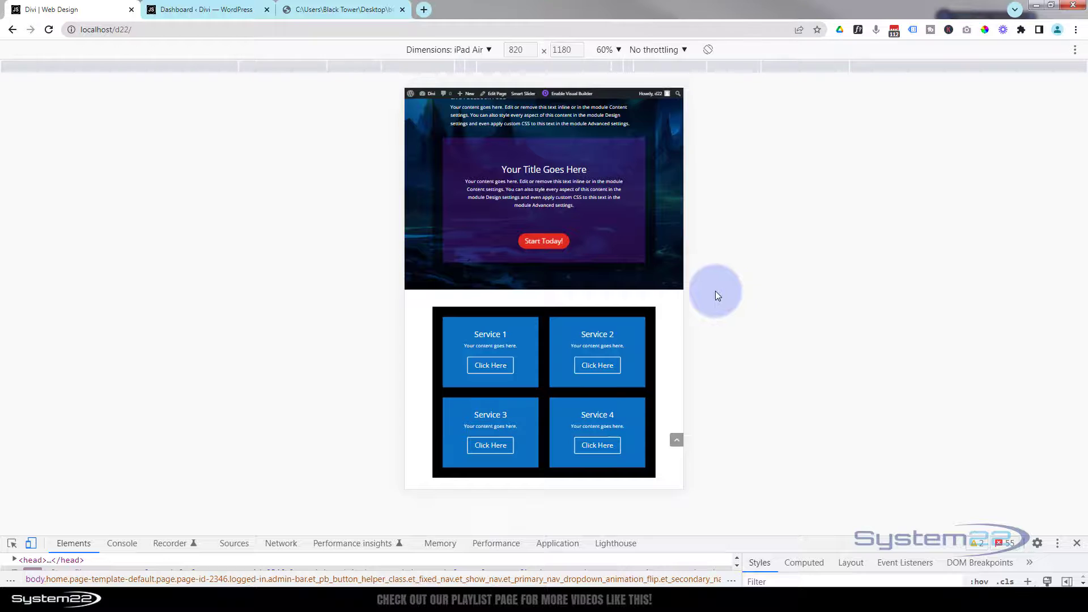
{"action": "scroll", "coordinate": [715, 290], "scroll_direction": "up", "scroll_amount": 2}
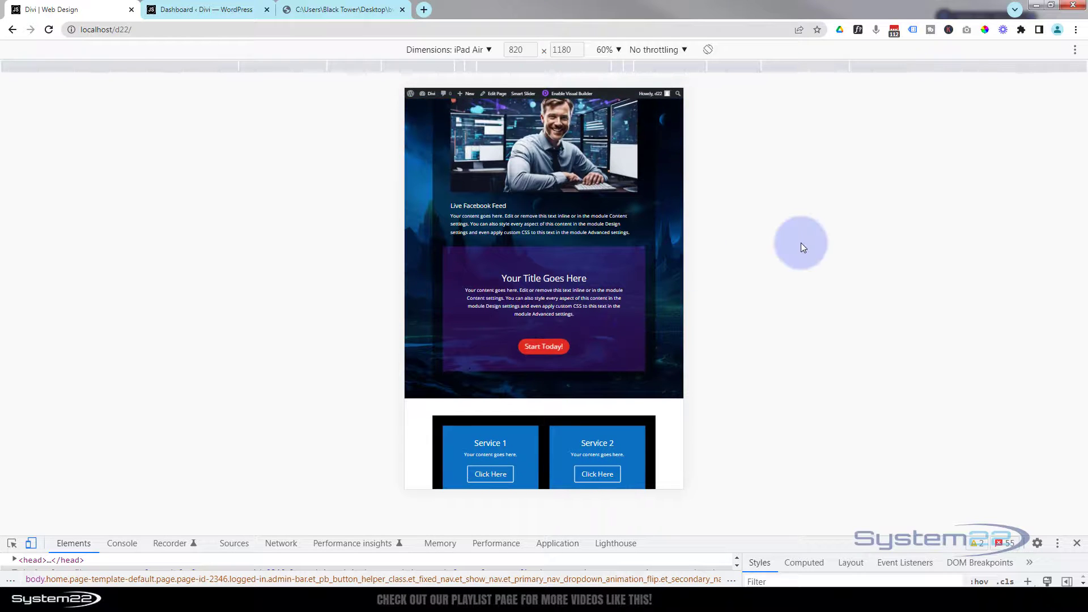
{"action": "scroll", "coordinate": [675, 264], "scroll_direction": "up", "scroll_amount": 2}
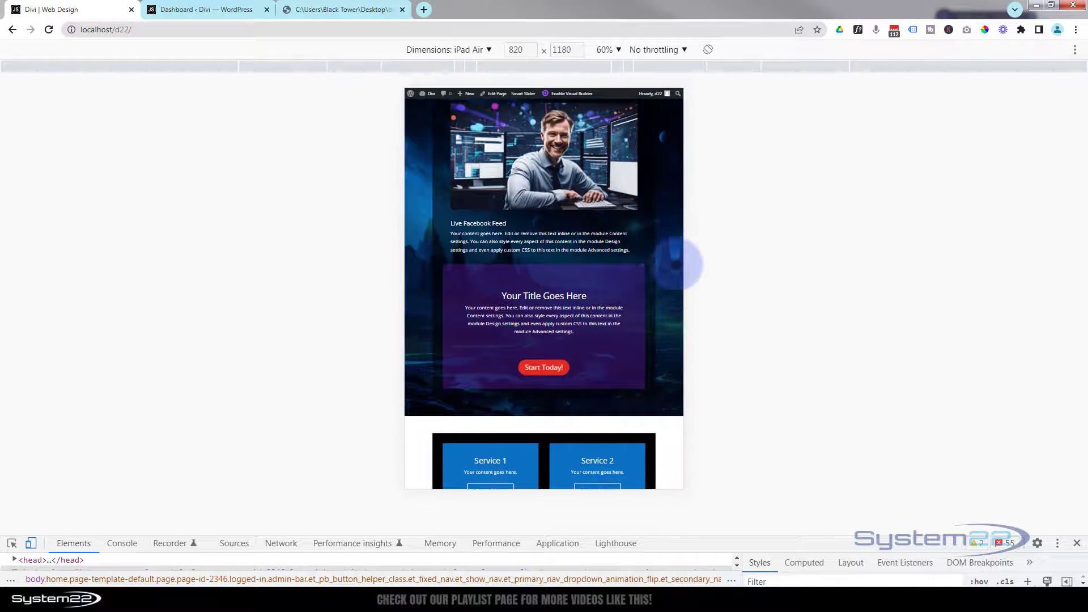
{"action": "scroll", "coordinate": [676, 264], "scroll_direction": "up", "scroll_amount": 1}
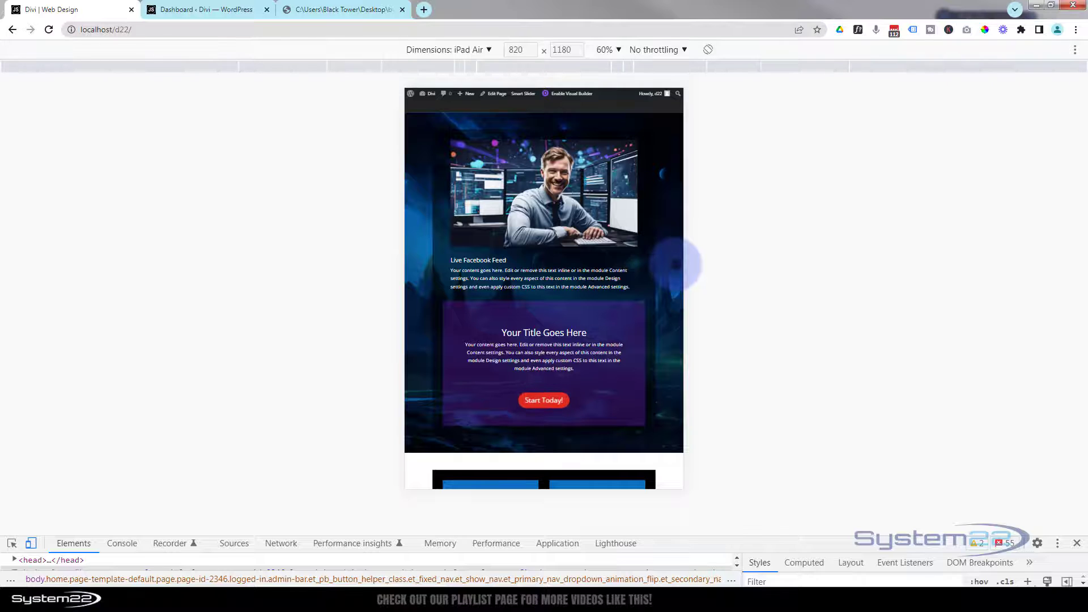
{"action": "left_click", "coordinate": [1076, 543]}
{"action": "scroll", "coordinate": [764, 344], "scroll_direction": "up", "scroll_amount": 4}
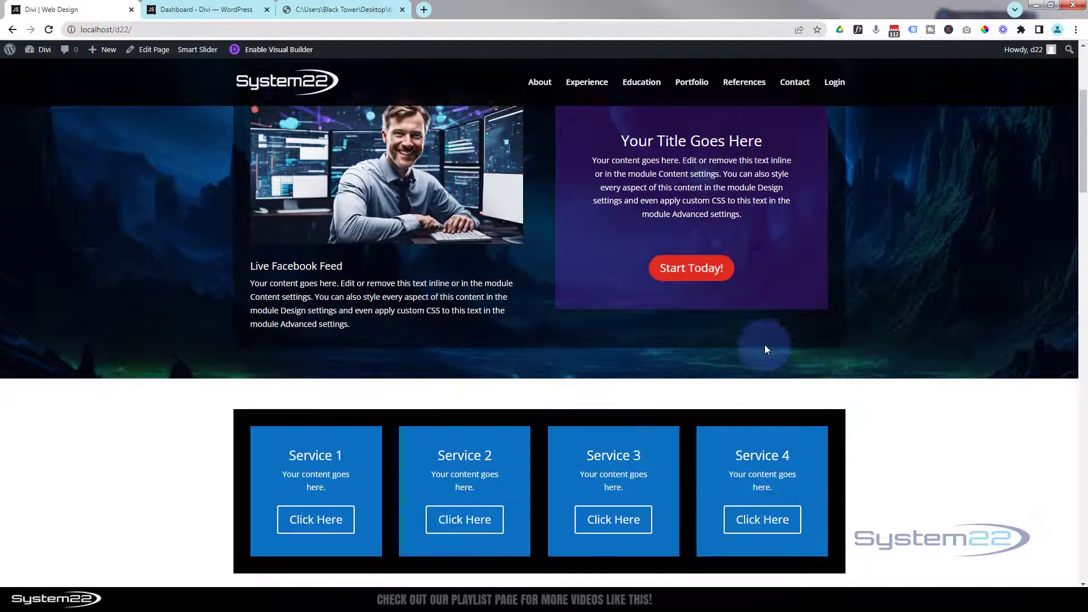